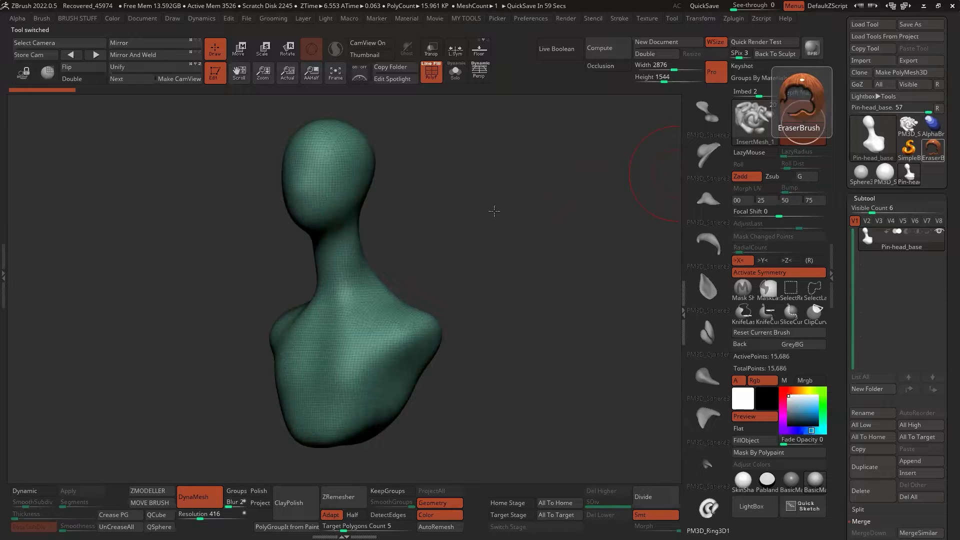
Step: Examine the plain head-and-shoulders bust from the front, side and three-quarter views
{"action": "mouse_move", "coordinate": [493, 210]}
{"action": "left_mouse_down"}
{"action": "mouse_move", "coordinate": [479, 213]}
{"action": "mouse_move", "coordinate": [485, 208]}
{"action": "left_mouse_up"}
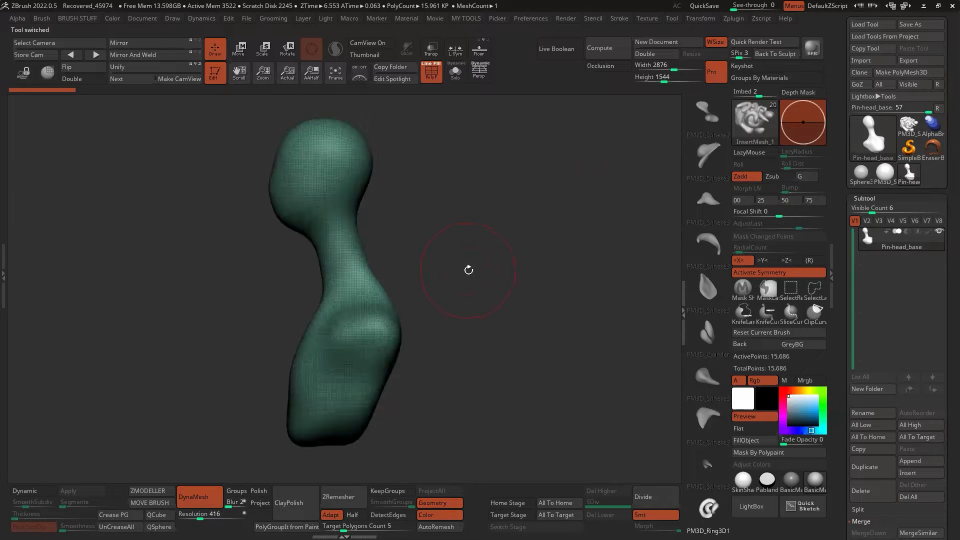
{"action": "left_click_drag", "start_coordinate": [477, 246], "coordinate": [516, 256]}
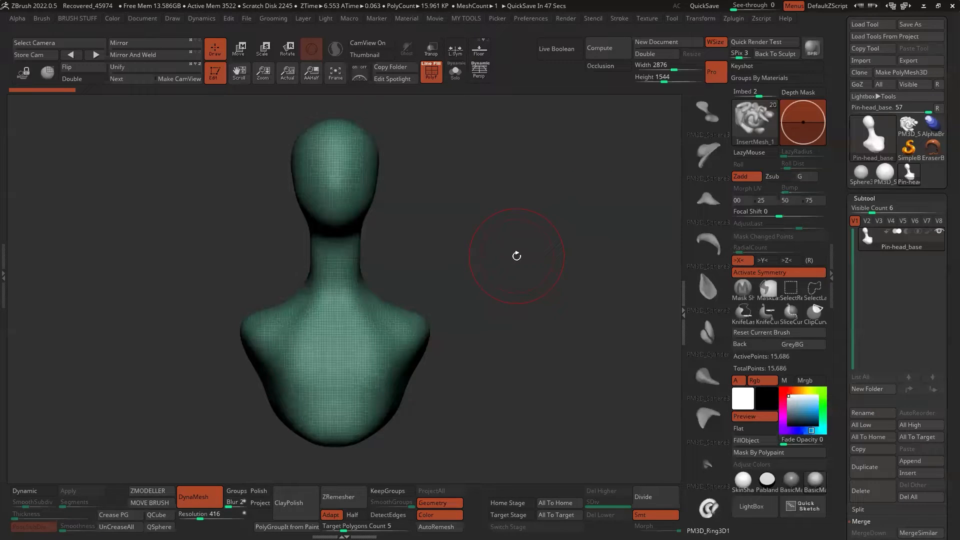
{"action": "left_click_drag", "start_coordinate": [499, 240], "coordinate": [508, 210]}
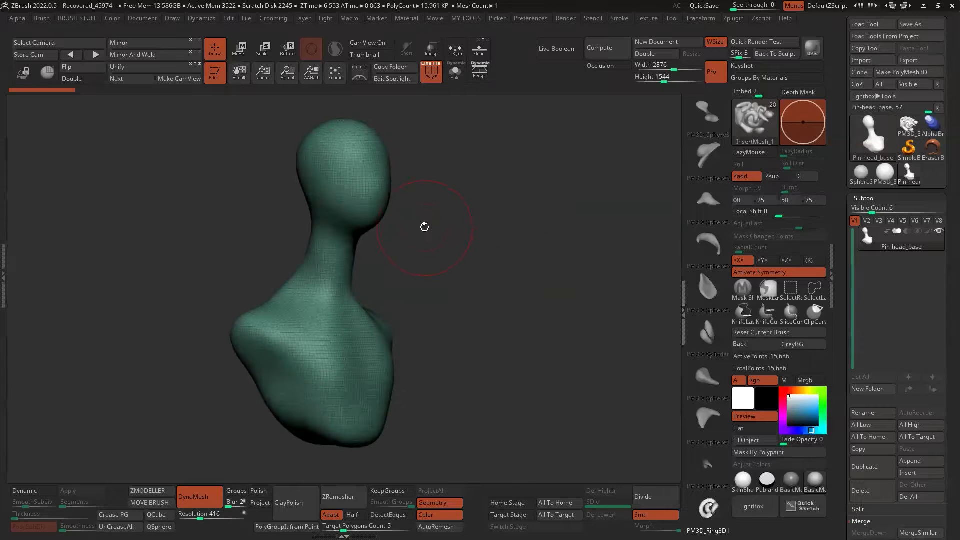
{"action": "left_click_drag", "start_coordinate": [396, 247], "coordinate": [320, 263], "text": "shift"}
{"action": "mouse_move", "coordinate": [412, 221]}
{"action": "left_mouse_down"}
{"action": "mouse_move", "coordinate": [457, 221]}
{"action": "mouse_move", "coordinate": [450, 199]}
{"action": "mouse_move", "coordinate": [475, 223]}
{"action": "left_mouse_up"}
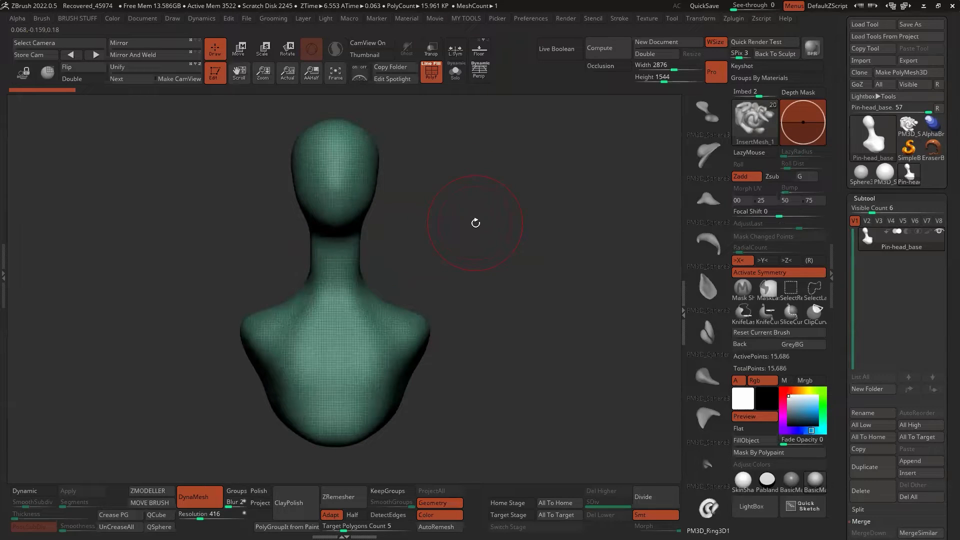
{"action": "left_click_drag", "start_coordinate": [485, 257], "coordinate": [500, 263], "text": "alt"}
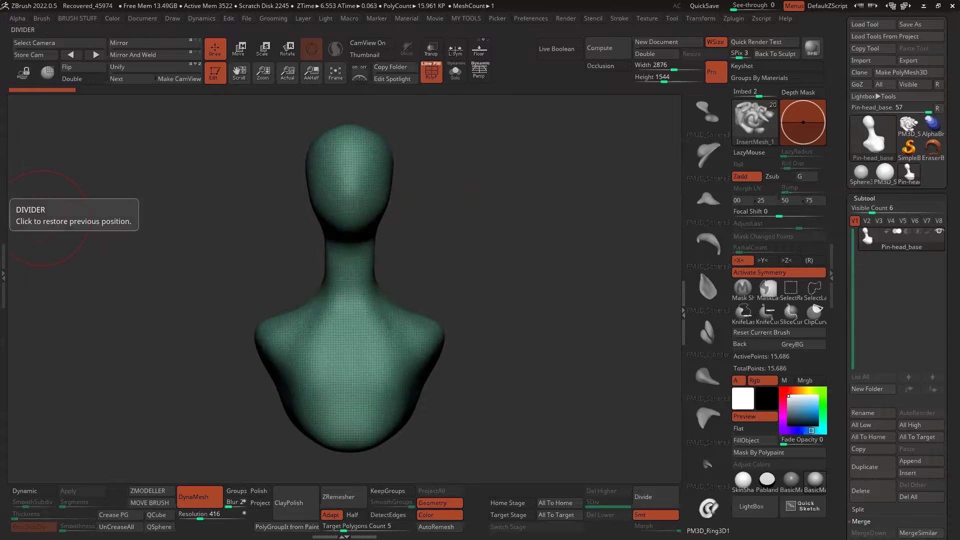
Step: Switch to the reference board and examine the "STEP 2 - Exploring Shapes" creature image up close
{"action": "key", "text": "ctrl+f"}
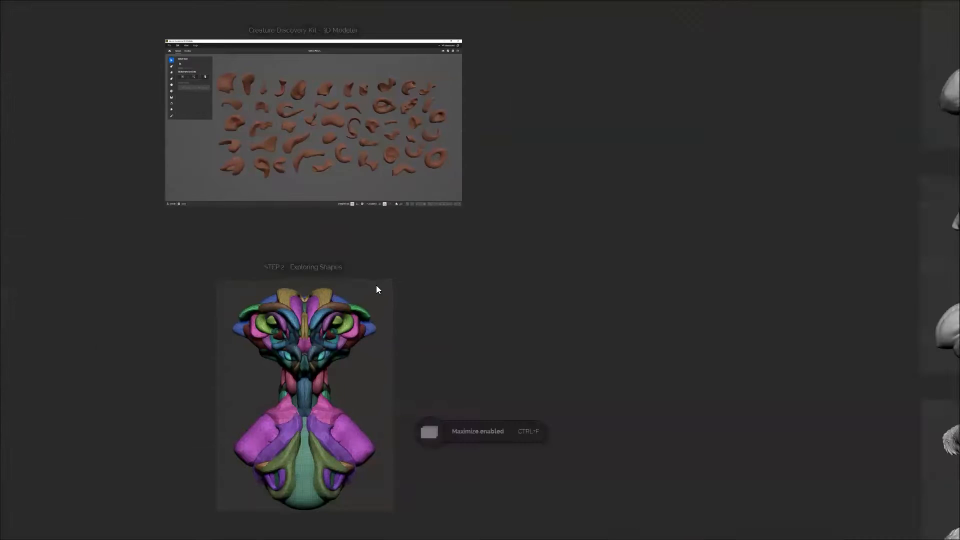
{"action": "scroll", "coordinate": [469, 258], "scroll_direction": "up", "scroll_amount": 3}
{"action": "scroll", "coordinate": [533, 165], "scroll_direction": "up", "scroll_amount": 2}
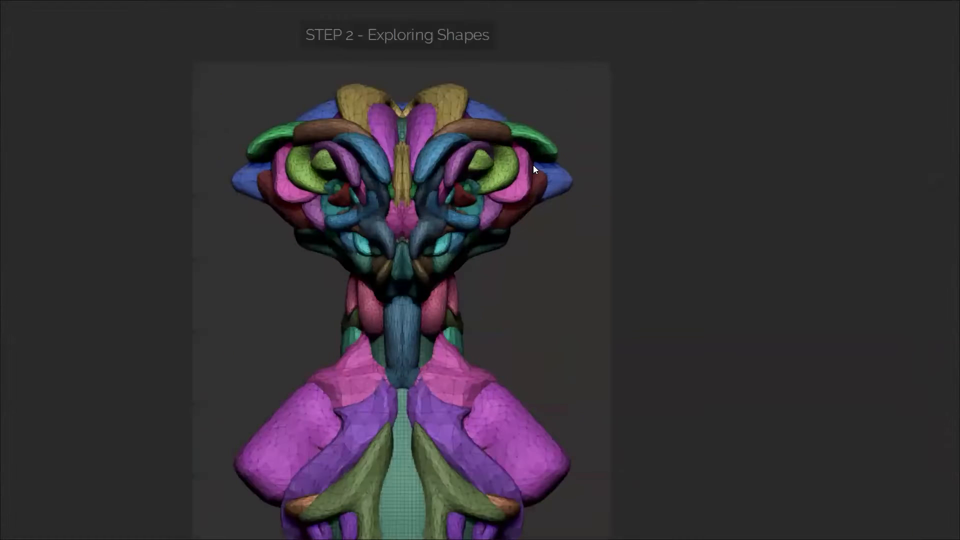
{"action": "scroll", "coordinate": [533, 165], "scroll_direction": "down", "scroll_amount": 1}
{"action": "middle_click_drag", "start_coordinate": [682, 230], "coordinate": [682, 199]}
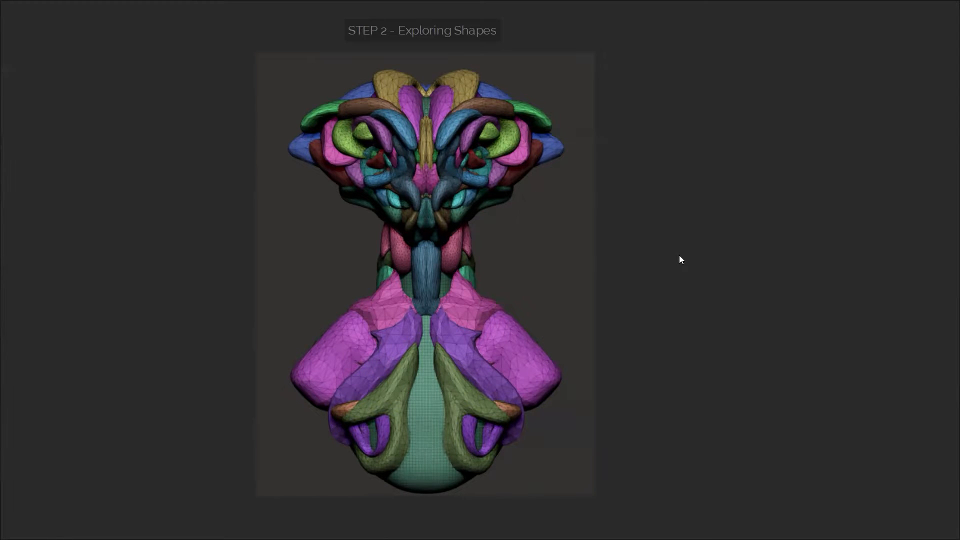
{"action": "scroll", "coordinate": [588, 235], "scroll_direction": "down", "scroll_amount": 3, "text": "ctrl"}
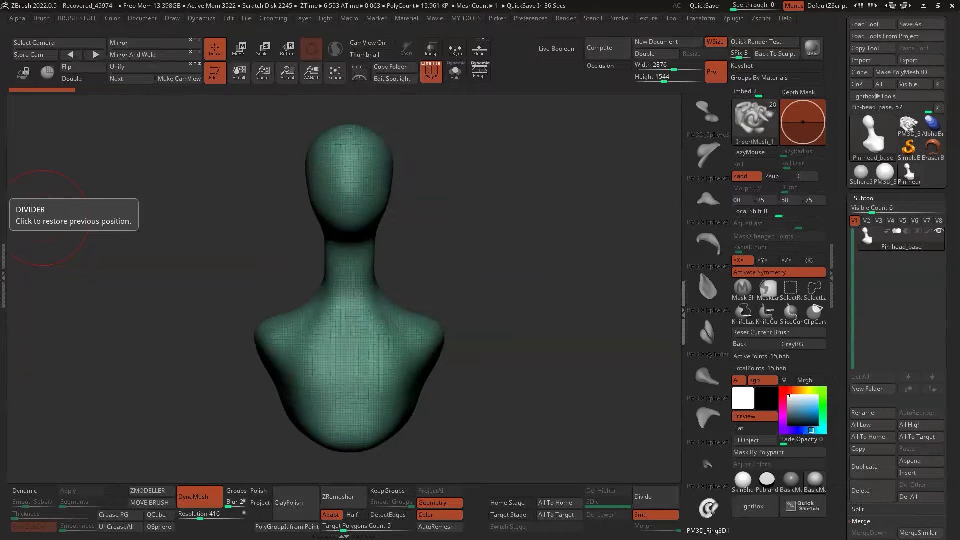
Step: Insert the first InsertMesh shape, the double-knobbed bone piece, on the side of the head with X symmetry active
{"action": "left_click_drag", "start_coordinate": [464, 209], "coordinate": [482, 212], "text": "alt"}
{"action": "left_click", "coordinate": [711, 116]}
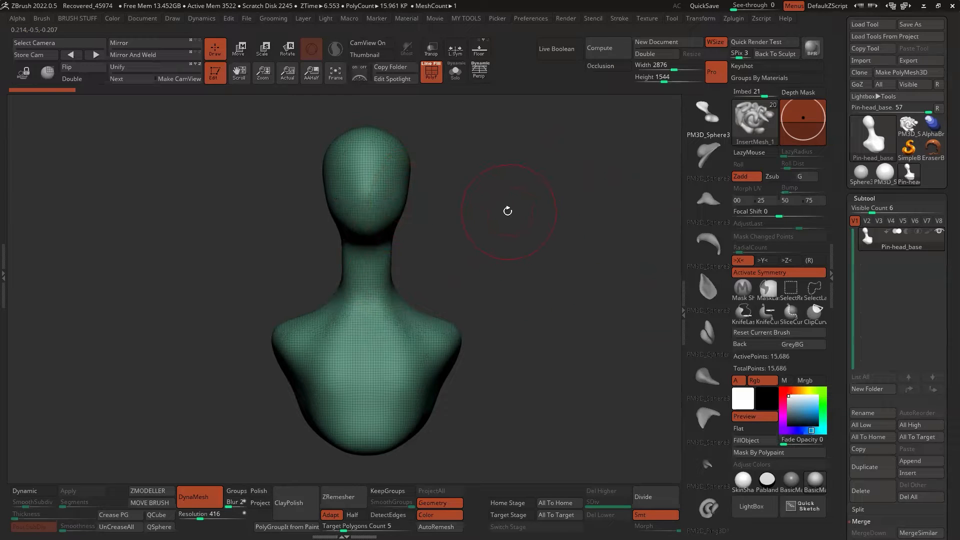
{"action": "left_click_drag", "start_coordinate": [508, 210], "coordinate": [501, 213]}
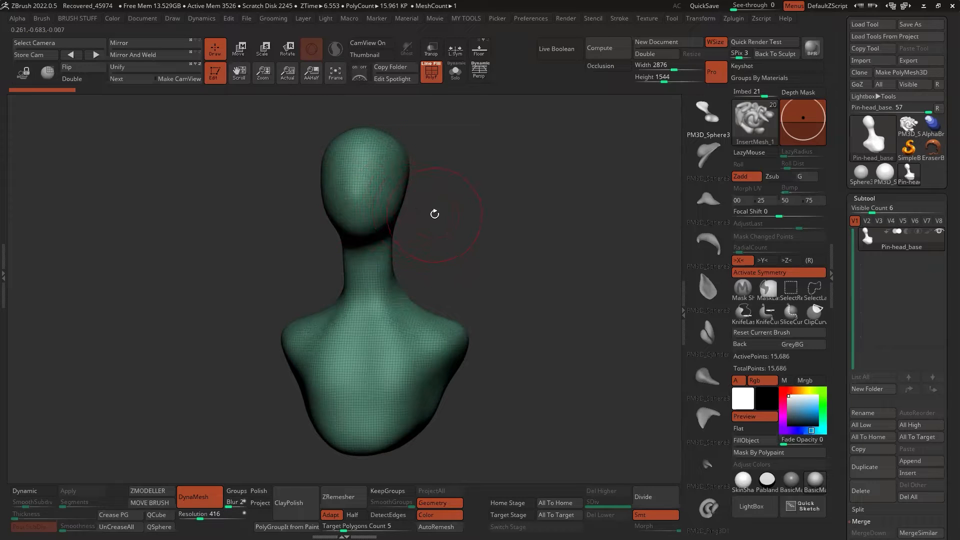
{"action": "right_click_drag", "start_coordinate": [420, 183], "coordinate": [461, 225], "text": "ctrl"}
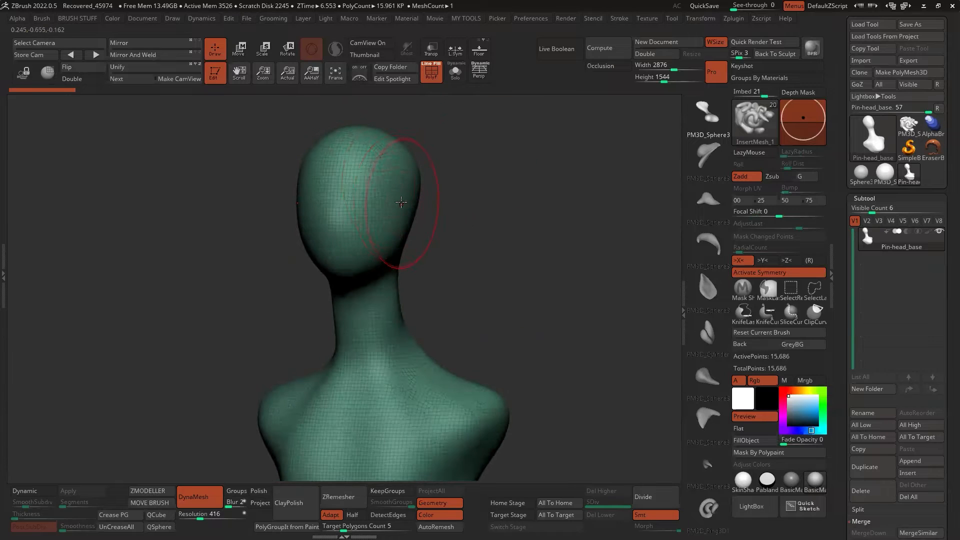
{"action": "left_click_drag", "start_coordinate": [401, 196], "coordinate": [395, 245]}
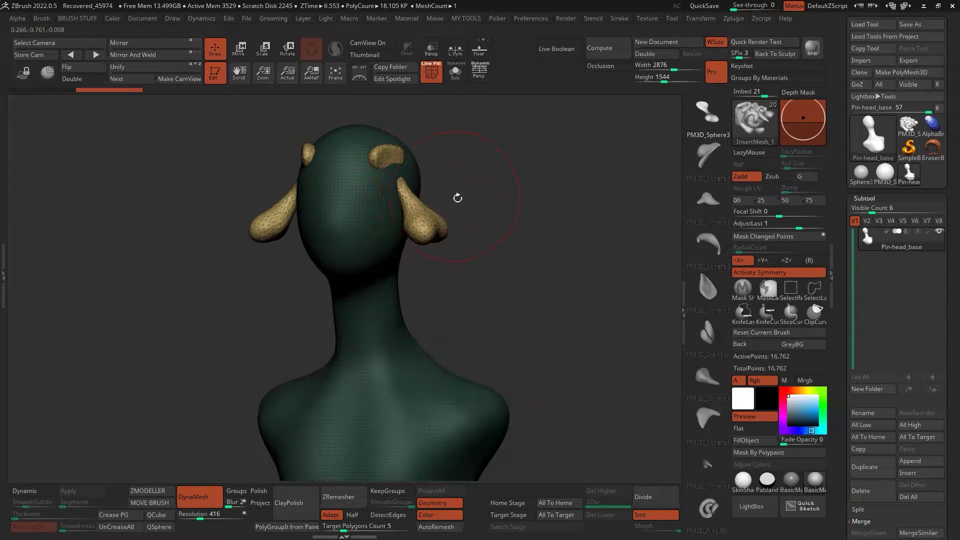
Step: Bring up the transform gizmo, turn on Local Symmetry and scale the mirrored bone pieces up slightly
{"action": "left_click", "coordinate": [239, 50]}
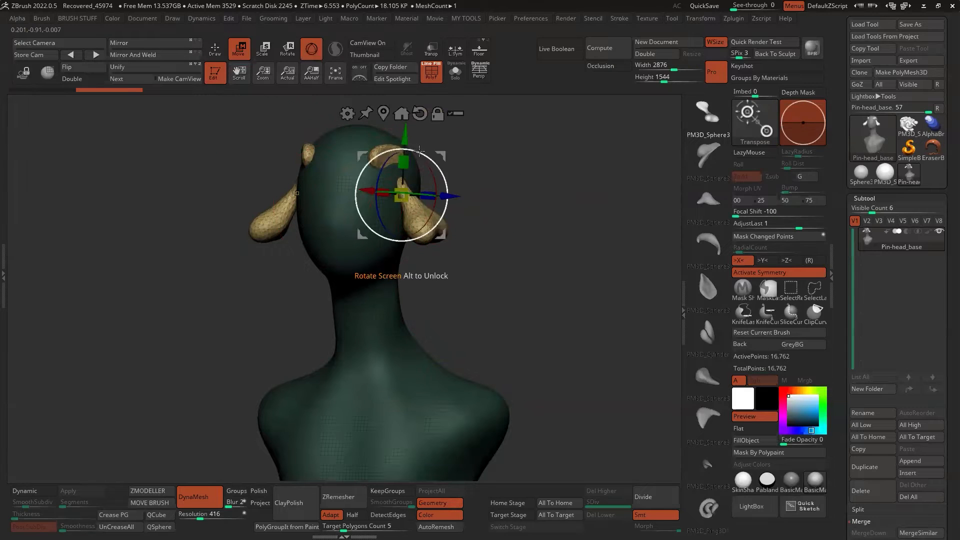
{"action": "left_click", "coordinate": [456, 50]}
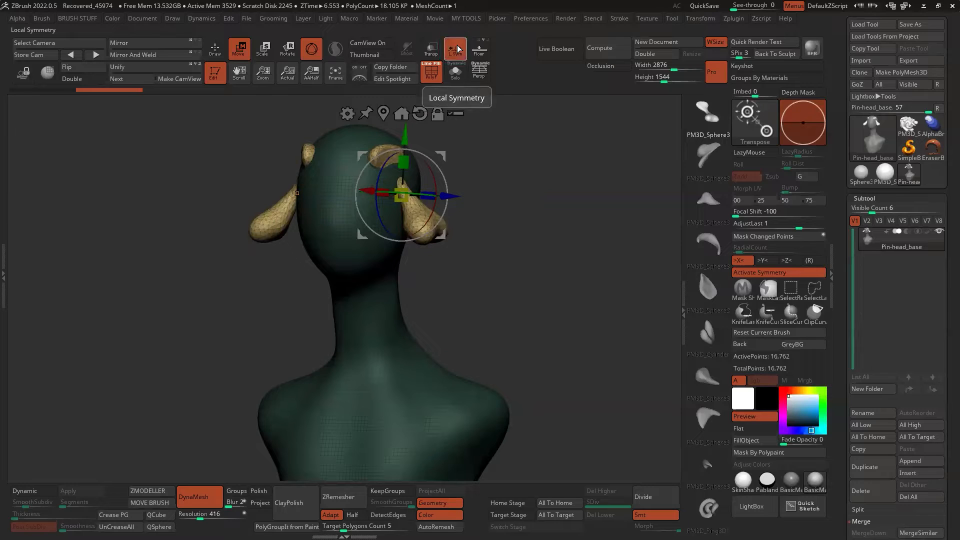
{"action": "left_click_drag", "start_coordinate": [478, 147], "coordinate": [476, 171], "text": "alt"}
{"action": "left_click", "coordinate": [455, 50]}
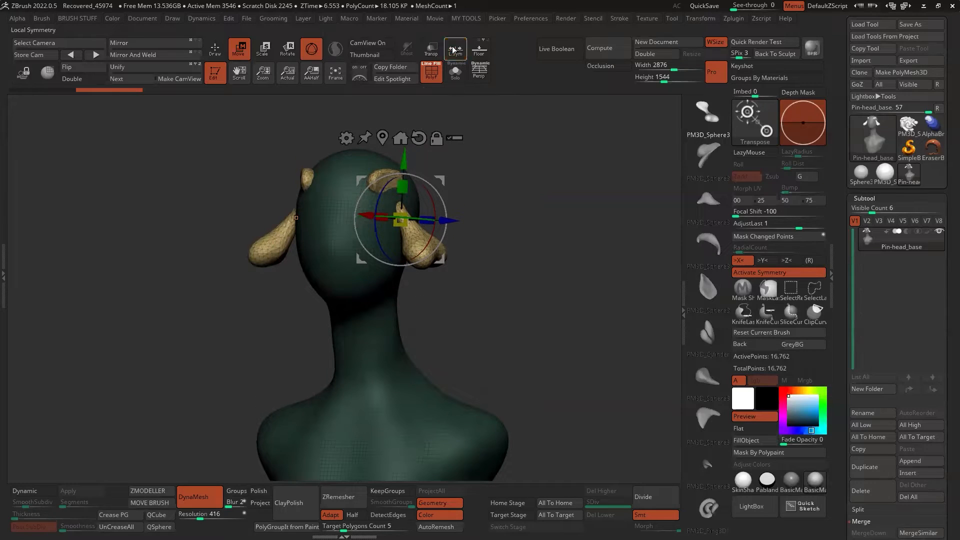
{"action": "left_click_drag", "start_coordinate": [488, 130], "coordinate": [542, 167], "text": "shift"}
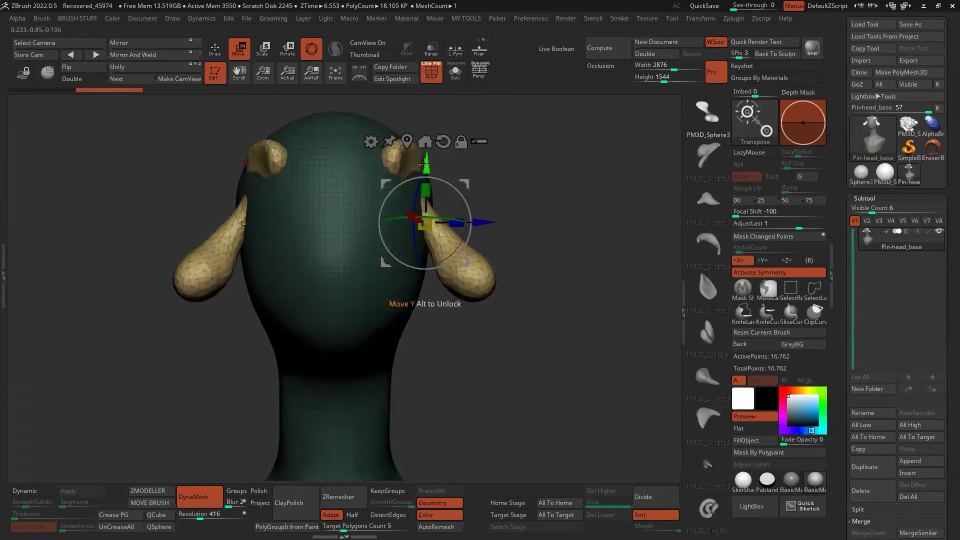
{"action": "left_click_drag", "start_coordinate": [425, 223], "coordinate": [478, 226]}
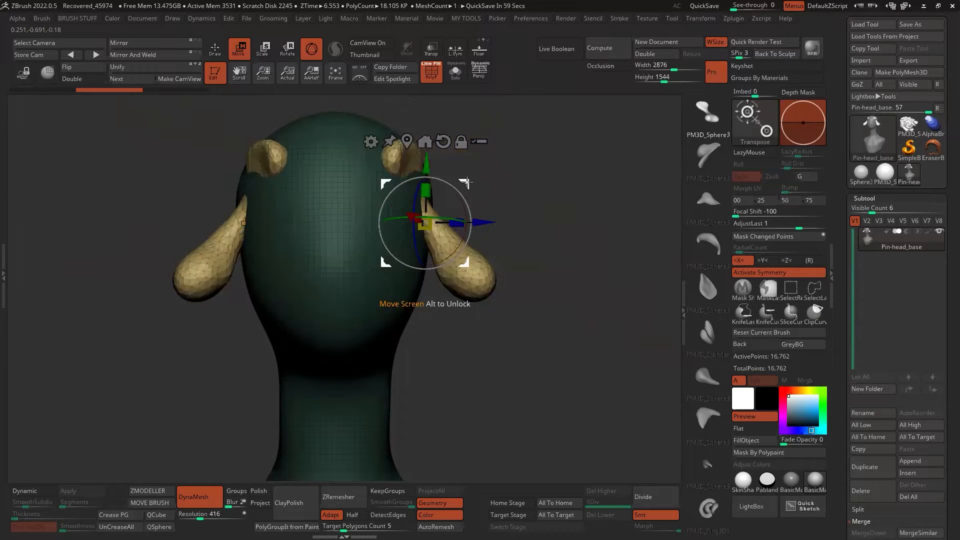
{"action": "left_click", "coordinate": [455, 49]}
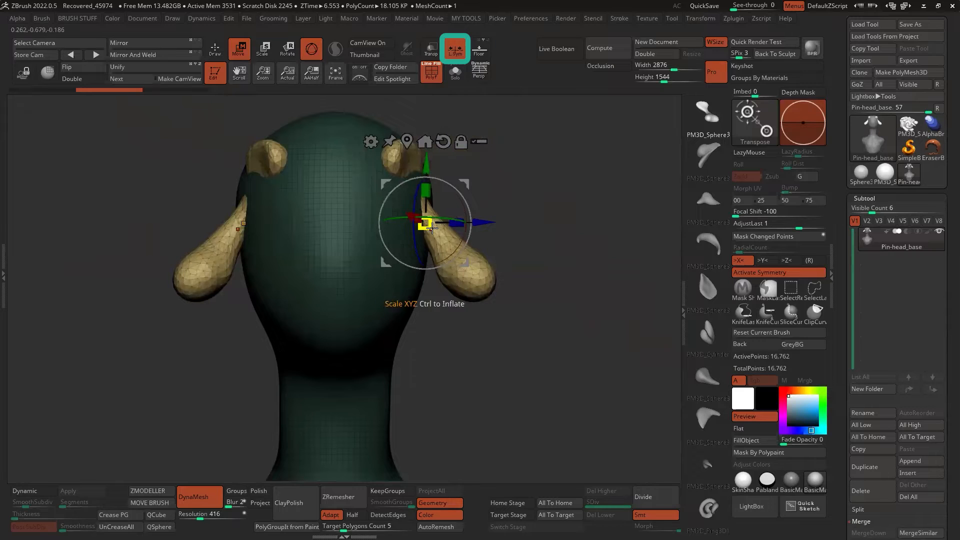
{"action": "left_click_drag", "start_coordinate": [426, 223], "coordinate": [428, 220]}
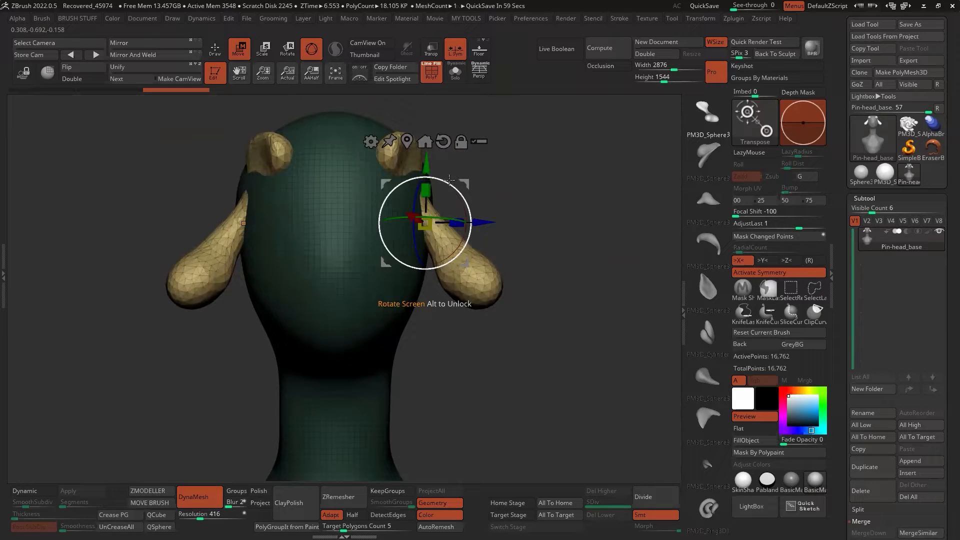
{"action": "mouse_move", "coordinate": [453, 183]}
{"action": "left_mouse_down"}
{"action": "mouse_move", "coordinate": [471, 207]}
{"action": "mouse_move", "coordinate": [458, 182]}
{"action": "left_mouse_up"}
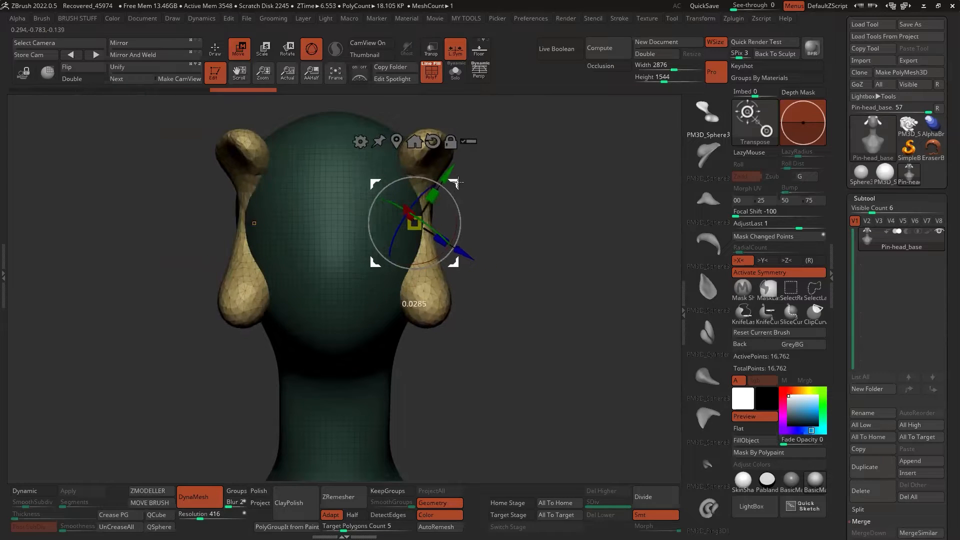
{"action": "key", "text": "ctrl+z"}
{"action": "key", "text": "ctrl+z"}
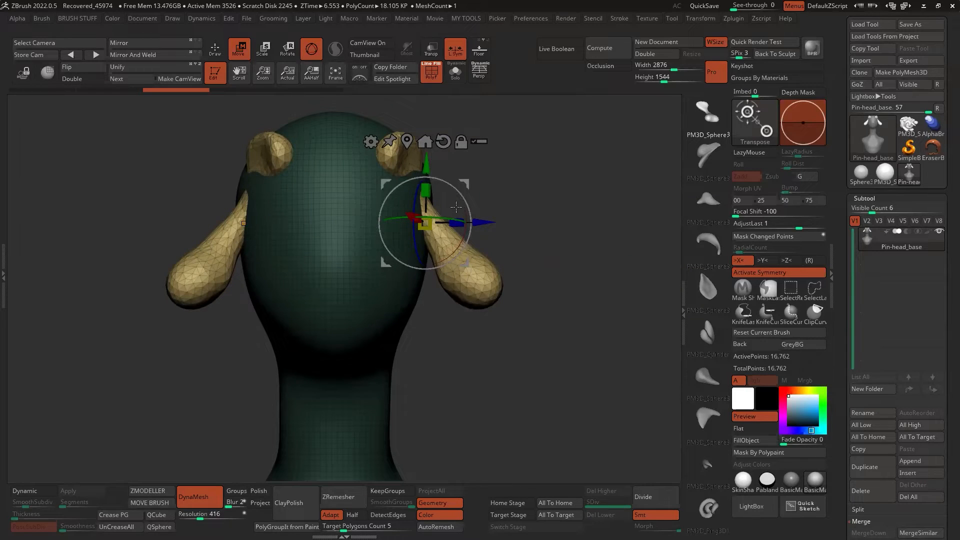
Step: Reposition and rotate the mirrored bone pieces along the sides of the head from brow to cheek, and return to Draw mode
{"action": "left_click_drag", "start_coordinate": [441, 213], "coordinate": [434, 222]}
{"action": "mouse_move", "coordinate": [465, 197]}
{"action": "right_mouse_down"}
{"action": "mouse_move", "coordinate": [402, 193]}
{"action": "mouse_move", "coordinate": [461, 193]}
{"action": "right_mouse_up"}
{"action": "mouse_move", "coordinate": [462, 183]}
{"action": "left_mouse_down"}
{"action": "mouse_move", "coordinate": [454, 187]}
{"action": "mouse_move", "coordinate": [472, 169]}
{"action": "mouse_move", "coordinate": [467, 200]}
{"action": "left_mouse_up"}
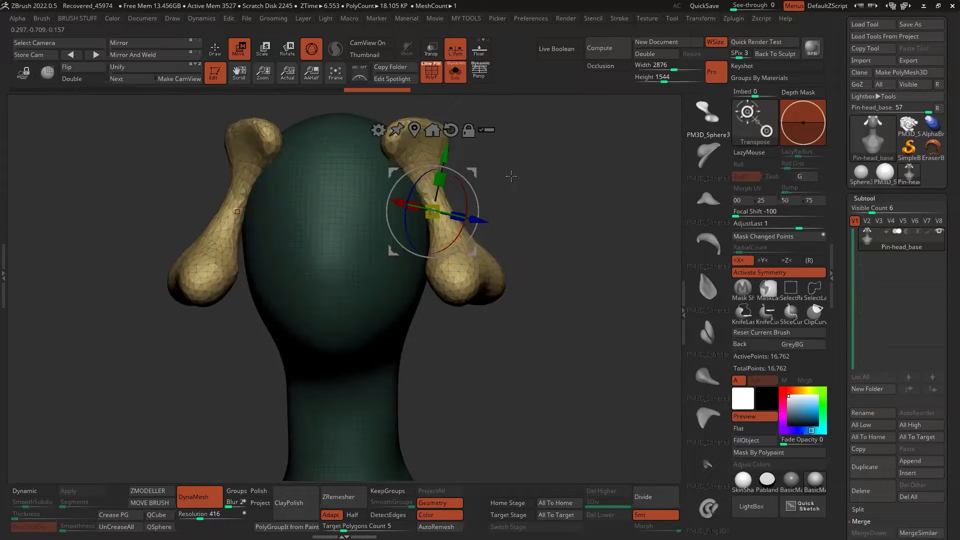
{"action": "key", "text": "q"}
Step: Insert the second InsertMesh shape as mirrored jaw pieces below the bone pieces at the cheeks
{"action": "mouse_move", "coordinate": [519, 171]}
{"action": "left_mouse_down", "text": "alt"}
{"action": "mouse_move", "coordinate": [512, 157]}
{"action": "mouse_move", "coordinate": [466, 196]}
{"action": "mouse_move", "coordinate": [465, 170]}
{"action": "left_mouse_up", "text": "alt"}
{"action": "mouse_move", "coordinate": [472, 175]}
{"action": "left_mouse_down"}
{"action": "mouse_move", "coordinate": [489, 175]}
{"action": "mouse_move", "coordinate": [480, 188]}
{"action": "mouse_move", "coordinate": [539, 191]}
{"action": "left_mouse_up"}
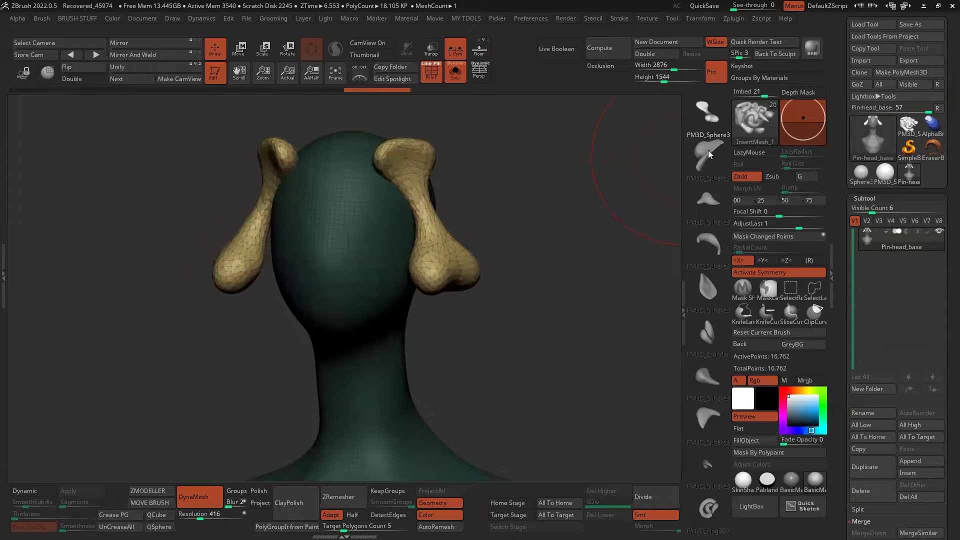
{"action": "left_click", "coordinate": [708, 150]}
{"action": "mouse_move", "coordinate": [381, 272]}
{"action": "left_mouse_down"}
{"action": "mouse_move", "coordinate": [400, 250]}
{"action": "mouse_move", "coordinate": [418, 248]}
{"action": "left_mouse_up"}
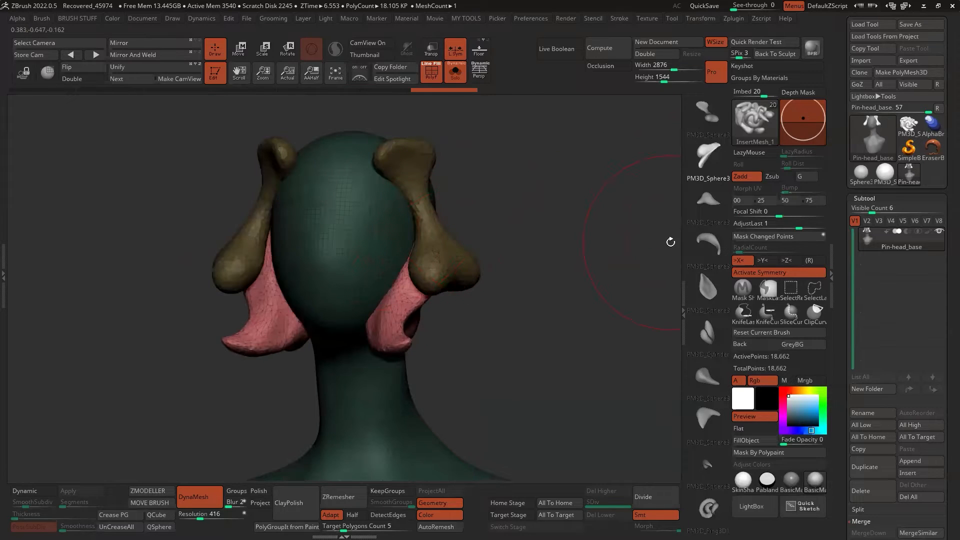
{"action": "left_click", "coordinate": [708, 244]}
{"action": "left_click_drag", "start_coordinate": [403, 192], "coordinate": [456, 276]}
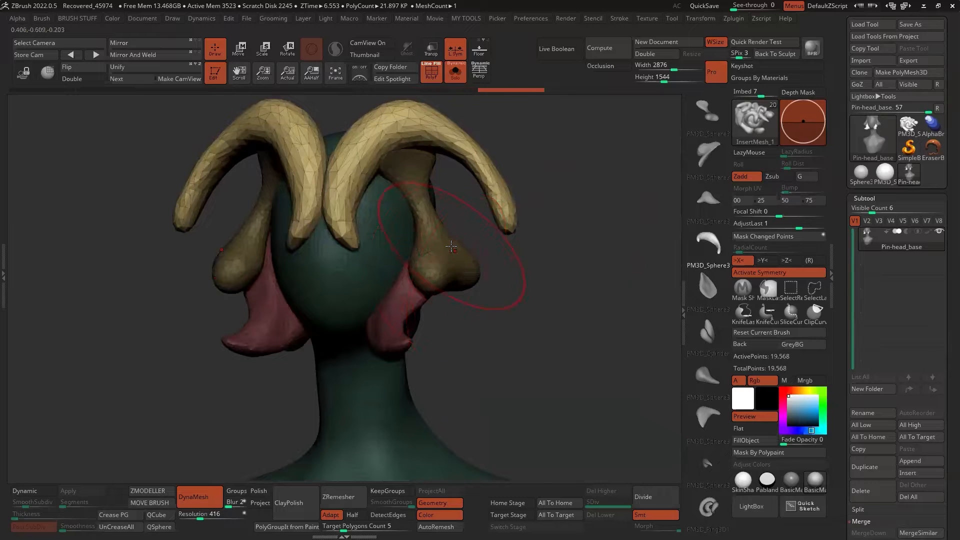
{"action": "key", "text": "ctrl+z"}
{"action": "scroll", "coordinate": [525, 241], "scroll_direction": "up", "scroll_amount": 2}
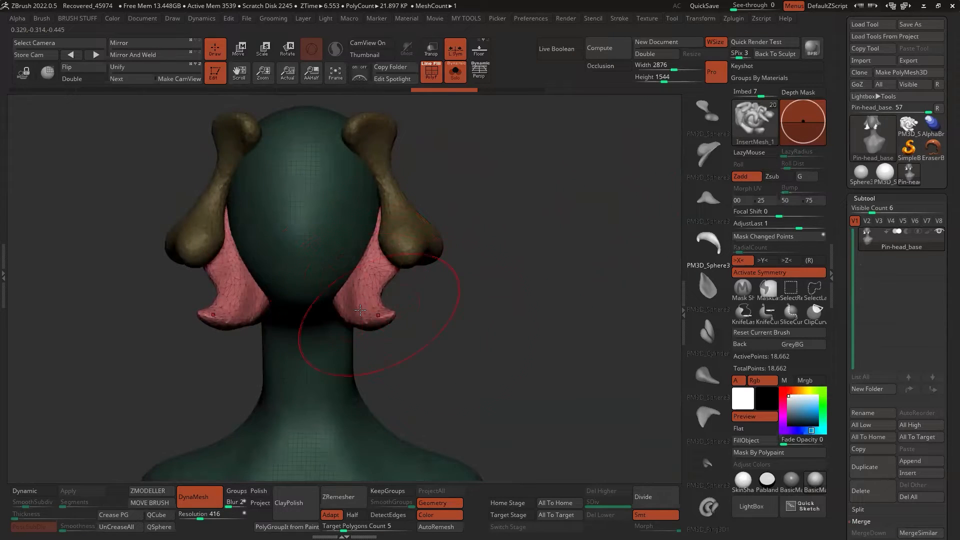
{"action": "mouse_move", "coordinate": [440, 325]}
{"action": "left_mouse_down"}
{"action": "mouse_move", "coordinate": [385, 325]}
{"action": "mouse_move", "coordinate": [441, 326]}
{"action": "left_mouse_up"}
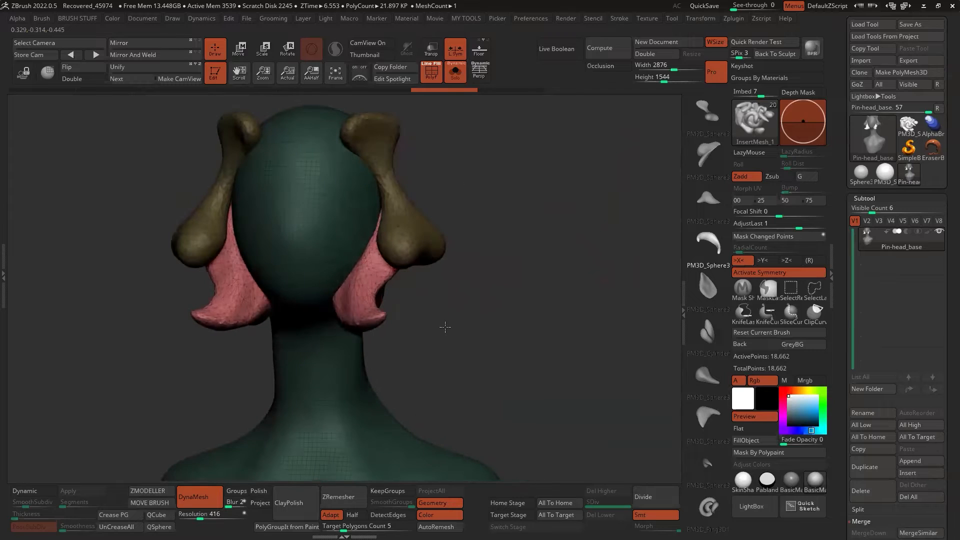
{"action": "left_click_drag", "start_coordinate": [510, 265], "coordinate": [664, 167]}
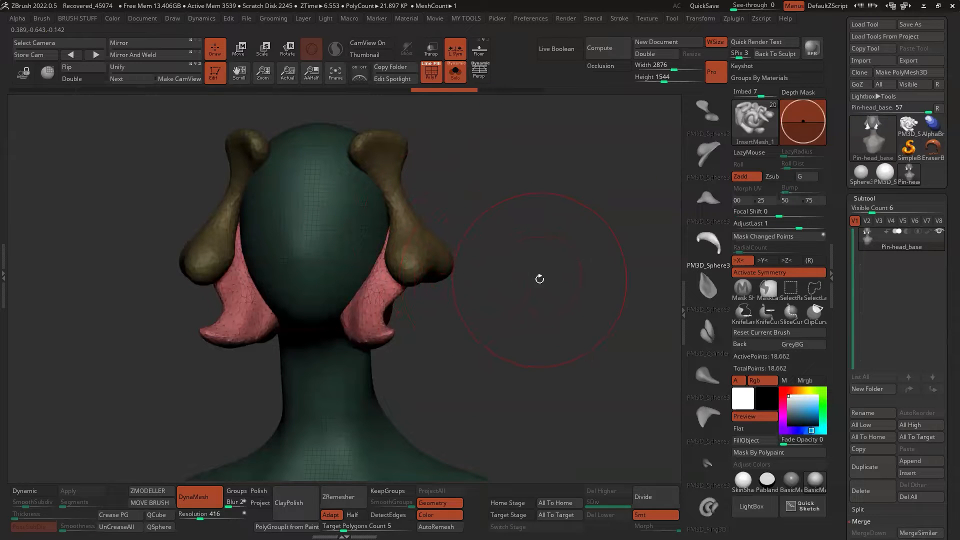
Step: Show the Brush palette and open the insert brush's Modifiers down to the MultiMesh Select setting
{"action": "left_click", "coordinate": [6, 200]}
{"action": "left_click", "coordinate": [107, 195]}
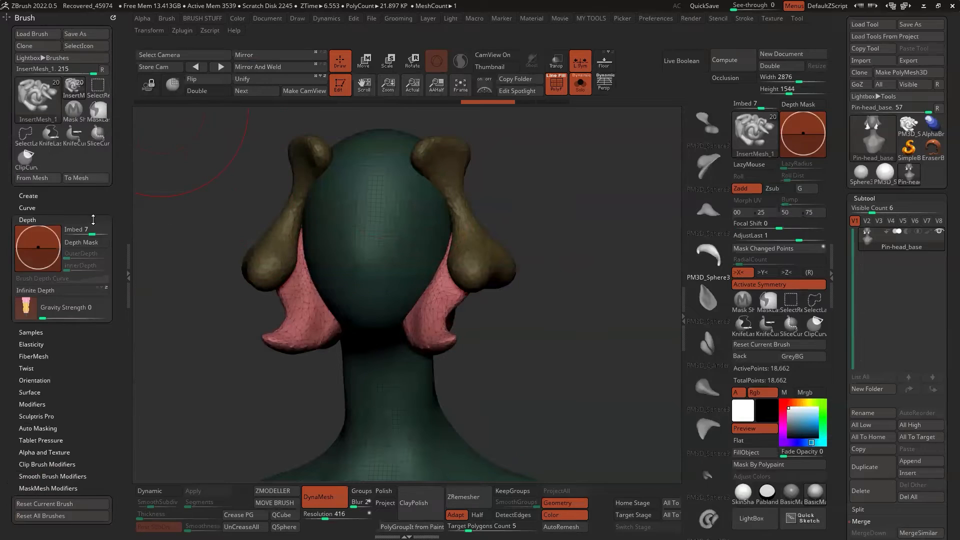
{"action": "mouse_move", "coordinate": [107, 205]}
{"action": "left_mouse_down"}
{"action": "mouse_move", "coordinate": [107, 171]}
{"action": "mouse_move", "coordinate": [104, 205]}
{"action": "left_mouse_up"}
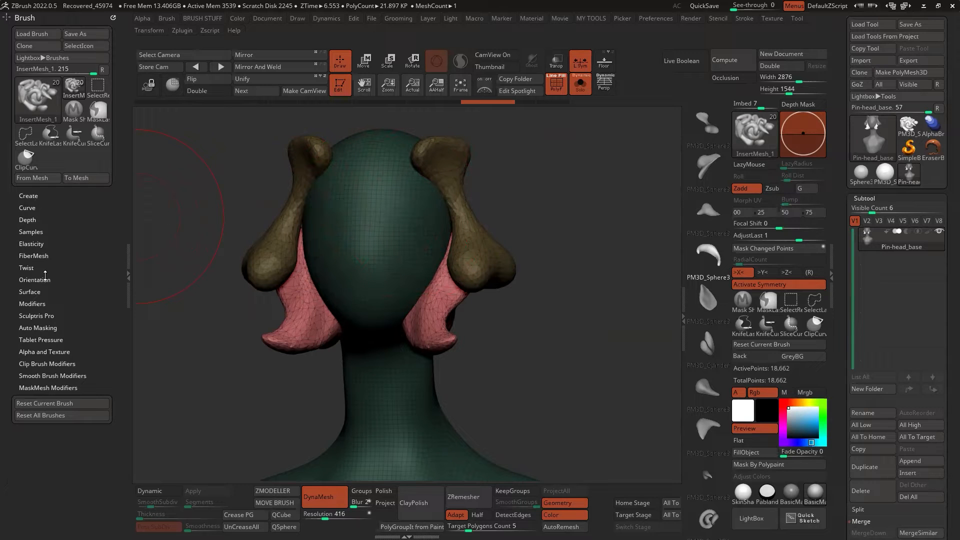
{"action": "left_click", "coordinate": [41, 303]}
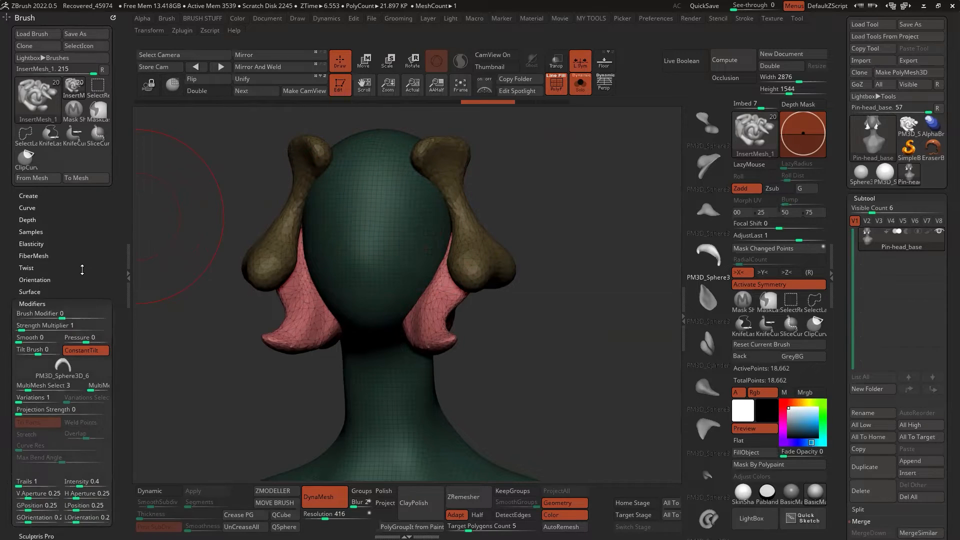
{"action": "scroll", "coordinate": [82, 269], "scroll_direction": "down", "scroll_amount": 5}
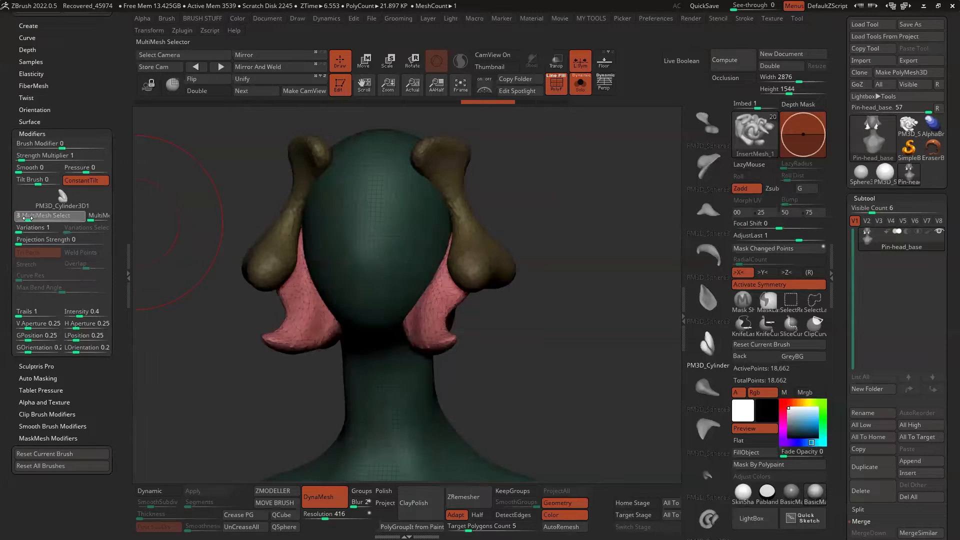
Step: Switch between several of the brush's insert meshes and choose PM3D_Sphere3D_2, MultiMesh Select 6
{"action": "left_click", "coordinate": [30, 217]}
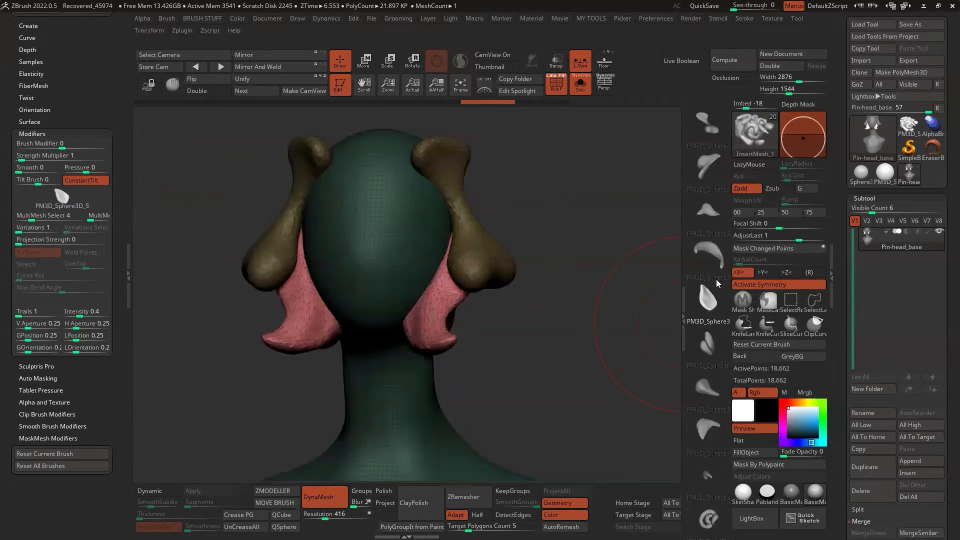
{"action": "left_click", "coordinate": [703, 169]}
{"action": "left_click", "coordinate": [705, 396]}
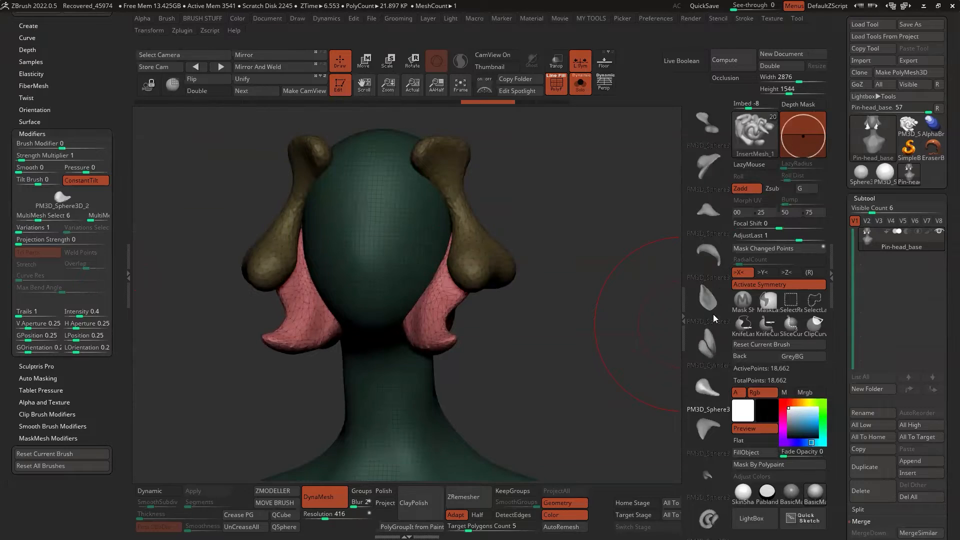
Step: Choose the insert mesh PM3D_Sphere3D_6 and set the MultiMesh Variations Selector Mode to 3 (random)
{"action": "left_click", "coordinate": [709, 259]}
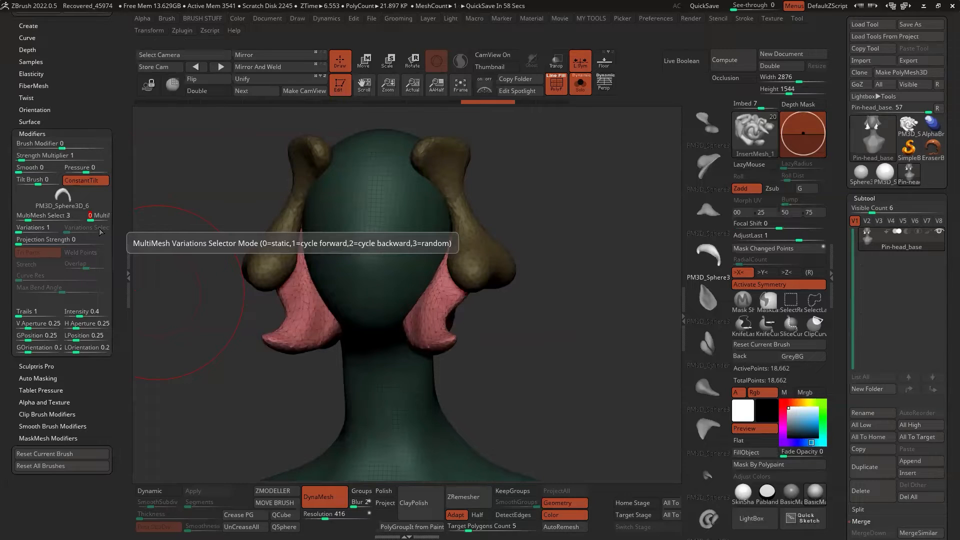
{"action": "left_click", "coordinate": [89, 218]}
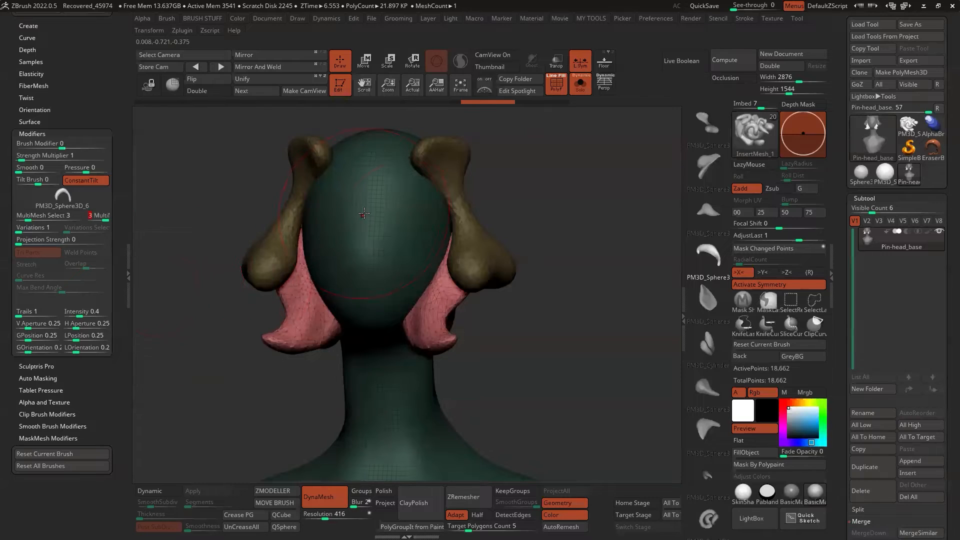
{"action": "left_click", "coordinate": [710, 254]}
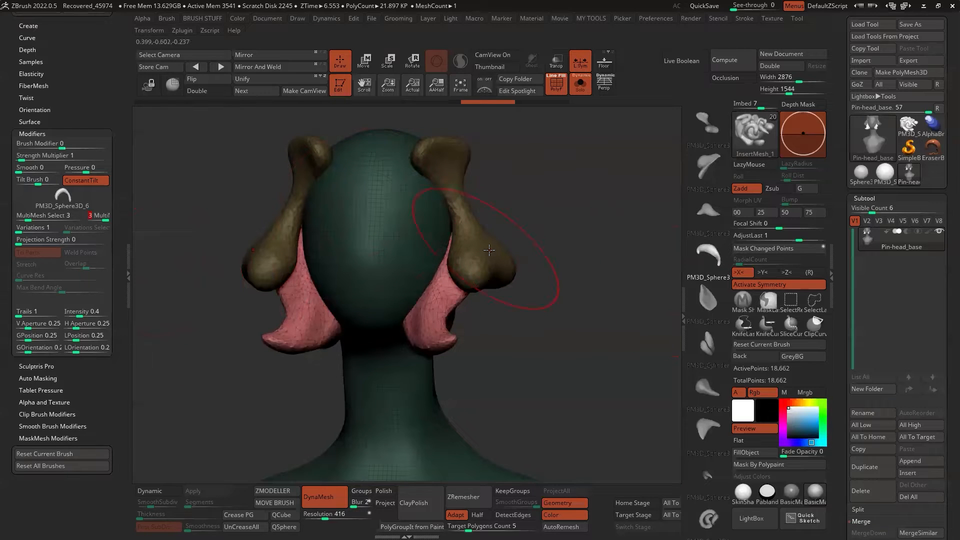
Step: Test the random mesh selection by inserting several mirrored pieces around the eyes, cheeks and middle of the face
{"action": "left_click_drag", "start_coordinate": [427, 272], "coordinate": [432, 289]}
{"action": "left_click", "coordinate": [708, 299]}
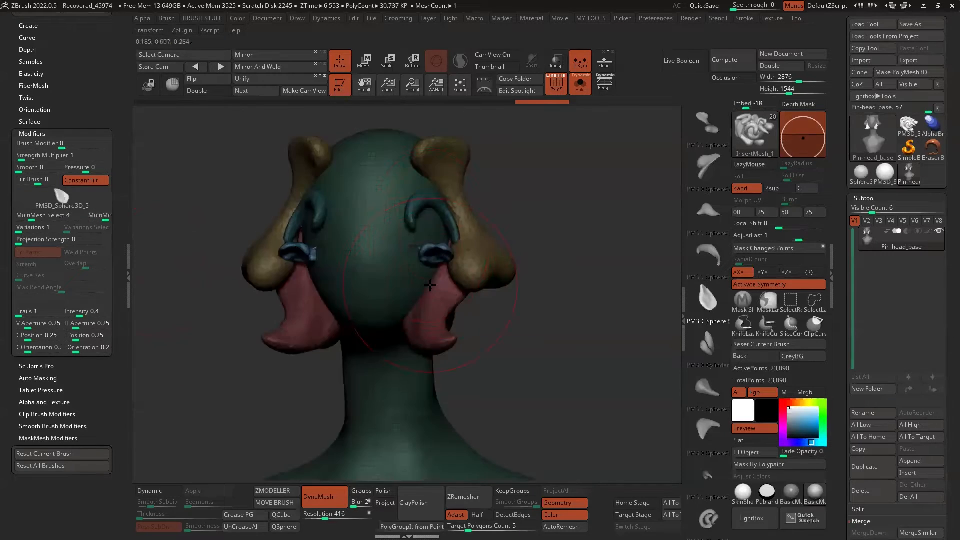
{"action": "left_click_drag", "start_coordinate": [423, 241], "coordinate": [440, 223]}
{"action": "left_click", "coordinate": [707, 388]}
{"action": "mouse_move", "coordinate": [420, 266]}
{"action": "left_mouse_down"}
{"action": "mouse_move", "coordinate": [425, 298]}
{"action": "mouse_move", "coordinate": [408, 300]}
{"action": "left_mouse_up"}
{"action": "left_click_drag", "start_coordinate": [393, 228], "coordinate": [406, 250]}
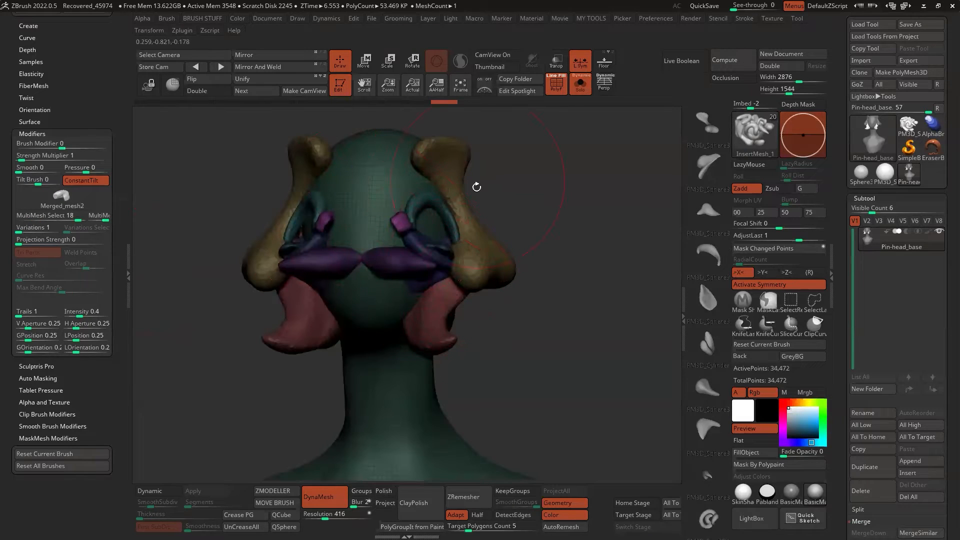
{"action": "left_click_drag", "start_coordinate": [410, 179], "coordinate": [400, 194]}
{"action": "left_click", "coordinate": [708, 429]}
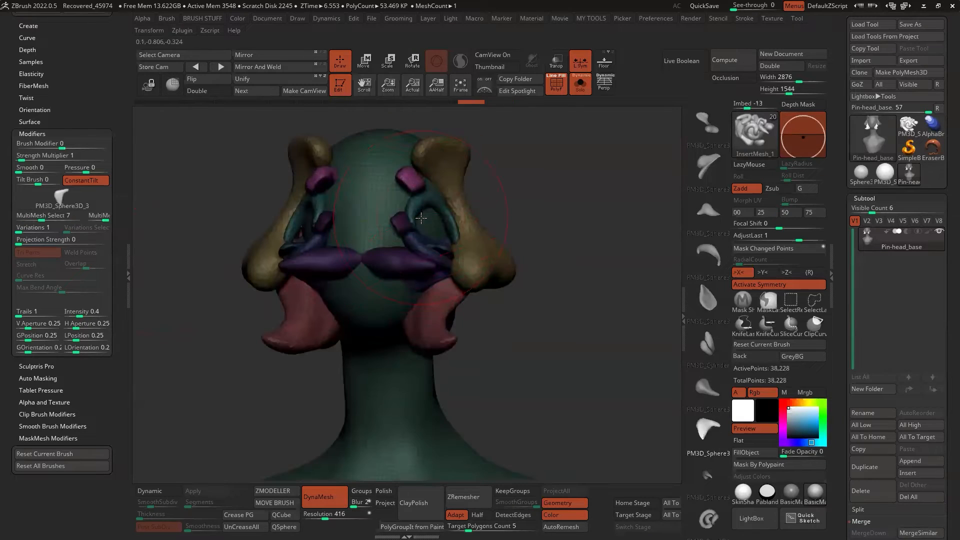
Step: Undo the random test pieces, leaving only the mirrored bone and jaw pieces on the head
{"action": "left_click", "coordinate": [520, 215], "text": "ctrl"}
{"action": "key", "text": "ctrl+z"}
{"action": "key", "text": "ctrl+z"}
{"action": "key", "text": "ctrl+z"}
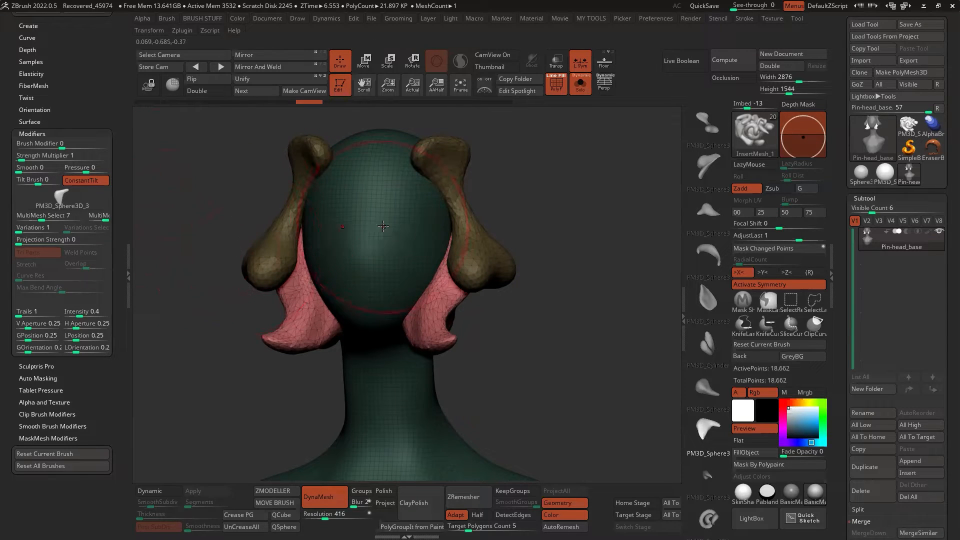
Step: Hide the tray with the brush settings and turn off the PolyFrame display
{"action": "left_click", "coordinate": [751, 134]}
{"action": "left_click_drag", "start_coordinate": [91, 102], "coordinate": [91, 273]}
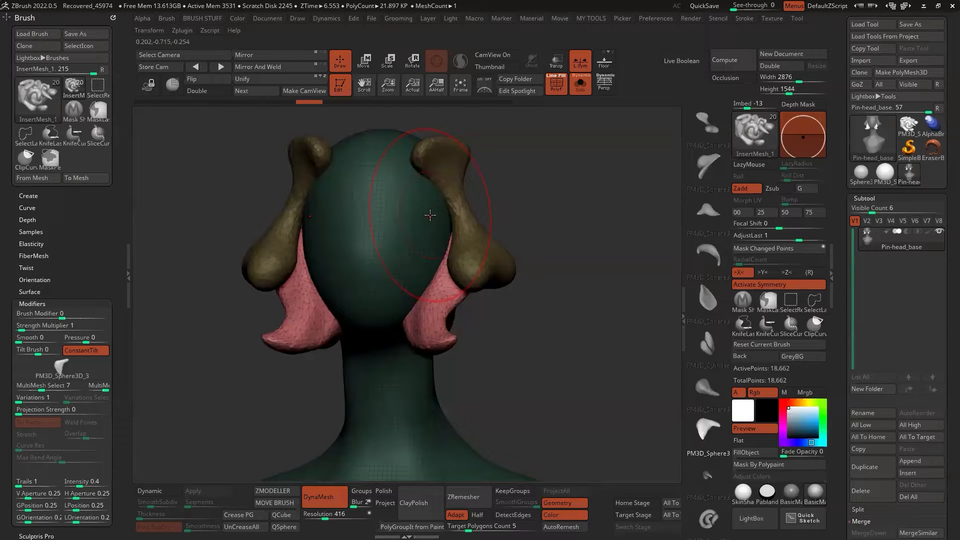
{"action": "double_click", "coordinate": [128, 256]}
{"action": "key", "text": "shift+f"}
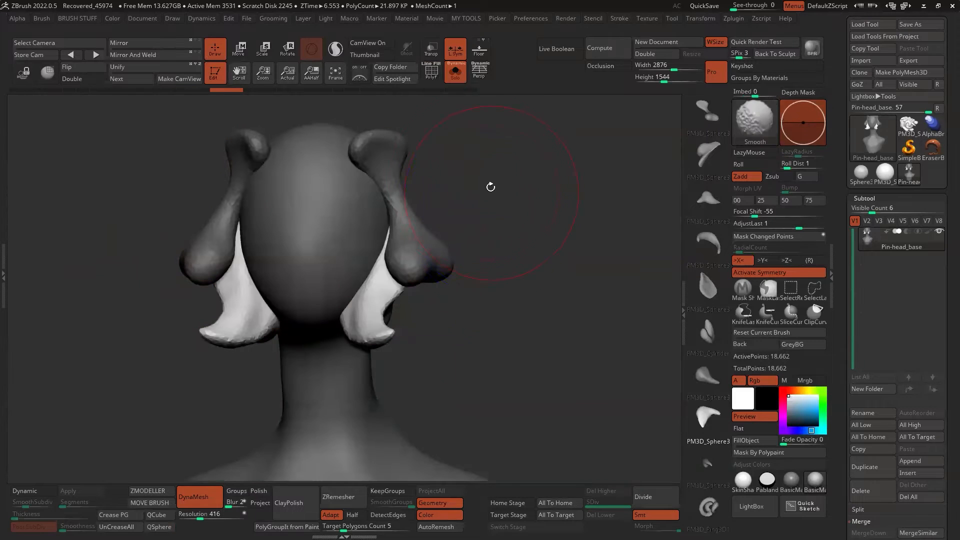
Step: Insert randomly chosen mirrored pieces over the forehead and brow, undoing the unsuitable ones
{"action": "left_click_drag", "start_coordinate": [488, 197], "coordinate": [527, 232]}
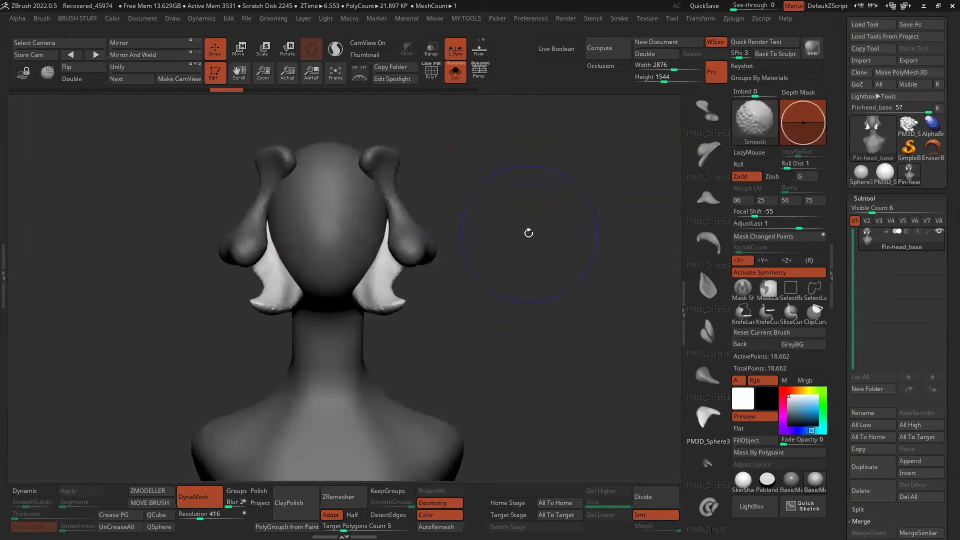
{"action": "left_click", "coordinate": [708, 284]}
{"action": "mouse_move", "coordinate": [359, 173]}
{"action": "left_mouse_down"}
{"action": "mouse_move", "coordinate": [390, 215]}
{"action": "mouse_move", "coordinate": [383, 259]}
{"action": "left_mouse_up"}
{"action": "left_click", "coordinate": [708, 330]}
{"action": "key", "text": "ctrl+z"}
{"action": "left_click", "coordinate": [707, 463]}
{"action": "key", "text": "ctrl+z"}
{"action": "left_click_drag", "start_coordinate": [387, 220], "coordinate": [387, 268]}
{"action": "key", "text": "ctrl+z"}
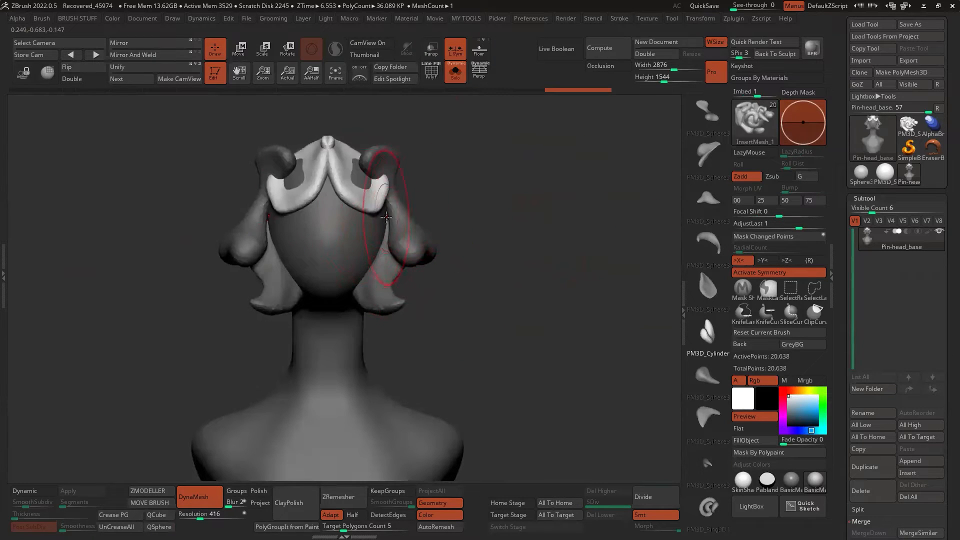
Step: Try different random mirrored pieces on the cheeks and sides of the head, undoing those that do not fit
{"action": "left_click_drag", "start_coordinate": [395, 231], "coordinate": [400, 273]}
{"action": "left_click_drag", "start_coordinate": [500, 250], "coordinate": [443, 265]}
{"action": "left_click_drag", "start_coordinate": [368, 208], "coordinate": [439, 272]}
{"action": "key", "text": "ctrl+z"}
{"action": "key", "text": "ctrl+z"}
{"action": "key", "text": "ctrl+z"}
{"action": "mouse_move", "coordinate": [381, 212]}
{"action": "left_mouse_down"}
{"action": "mouse_move", "coordinate": [416, 274]}
{"action": "mouse_move", "coordinate": [500, 260]}
{"action": "mouse_move", "coordinate": [493, 224]}
{"action": "left_mouse_up"}
{"action": "key", "text": "ctrl+z"}
{"action": "key", "text": "ctrl+z"}
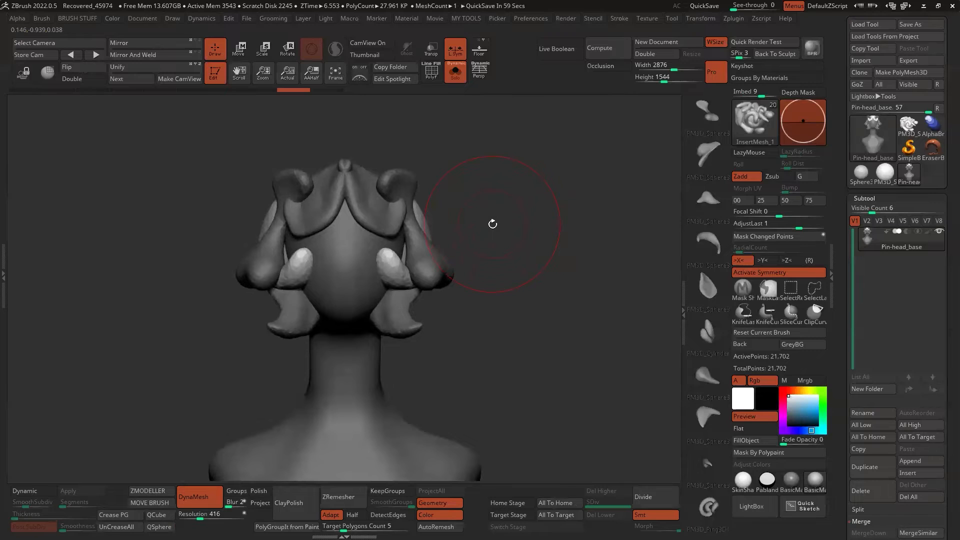
Step: Try large mirrored wing-like pieces flaring out from the sides of the head, and undo them
{"action": "mouse_move", "coordinate": [439, 223]}
{"action": "left_mouse_down"}
{"action": "mouse_move", "coordinate": [451, 247]}
{"action": "mouse_move", "coordinate": [465, 210]}
{"action": "mouse_move", "coordinate": [566, 209]}
{"action": "mouse_move", "coordinate": [564, 245]}
{"action": "left_mouse_up"}
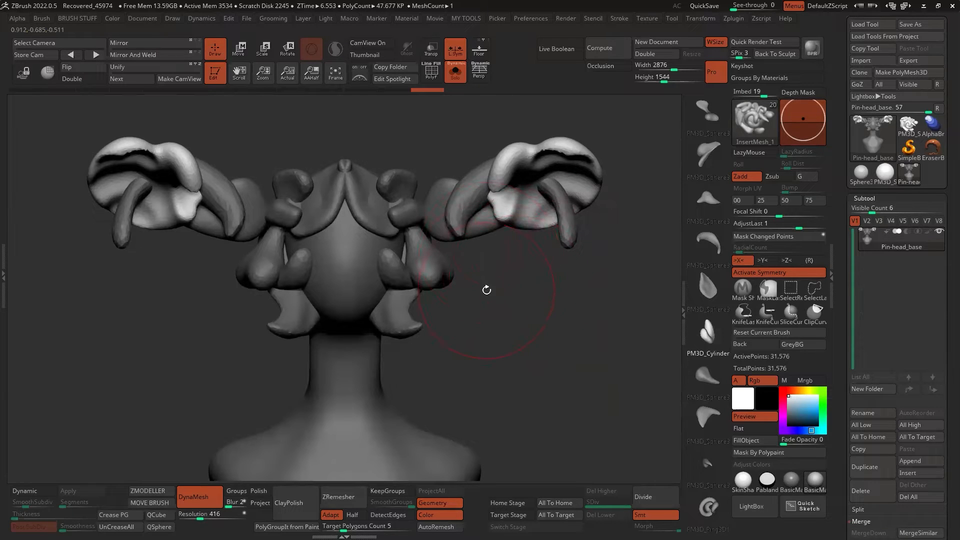
{"action": "key", "text": "f"}
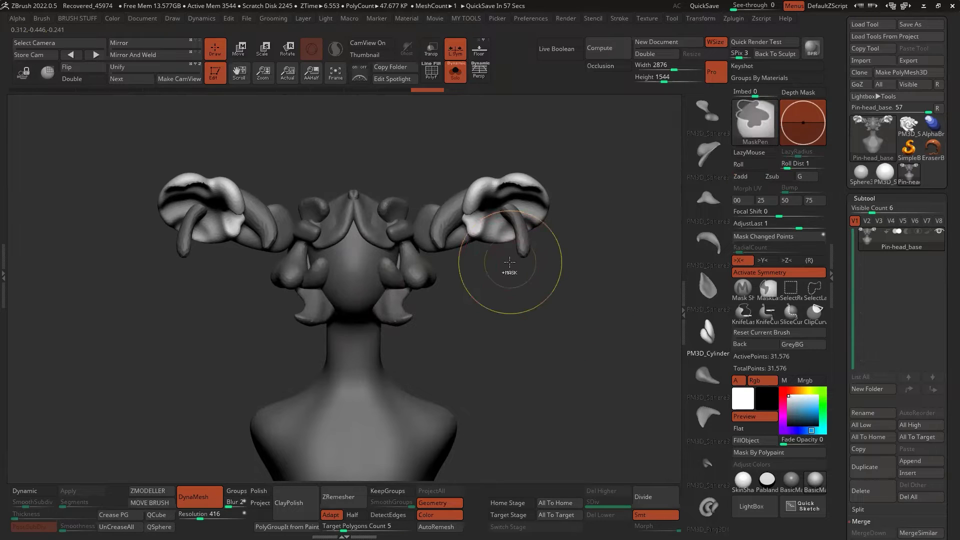
{"action": "key", "text": "ctrl+z"}
{"action": "key", "text": "ctrl+z"}
{"action": "key", "text": "ctrl+z"}
{"action": "key", "text": "ctrl+z"}
{"action": "key", "text": "ctrl+z"}
{"action": "key", "text": "ctrl+z"}
{"action": "key", "text": "ctrl+z"}
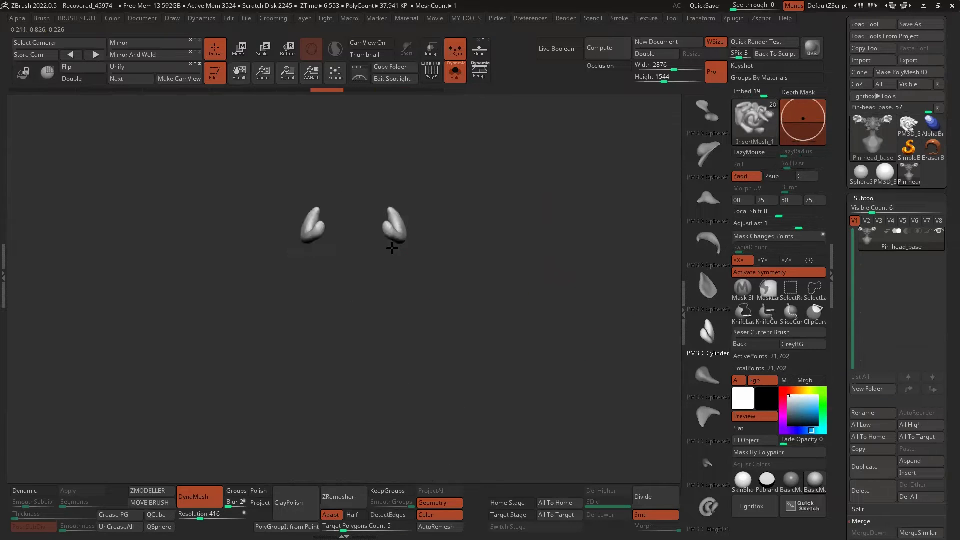
Step: Insert random mirrored pieces around the brow, the temples and the sides of the head
{"action": "left_click_drag", "start_coordinate": [387, 260], "coordinate": [388, 263]}
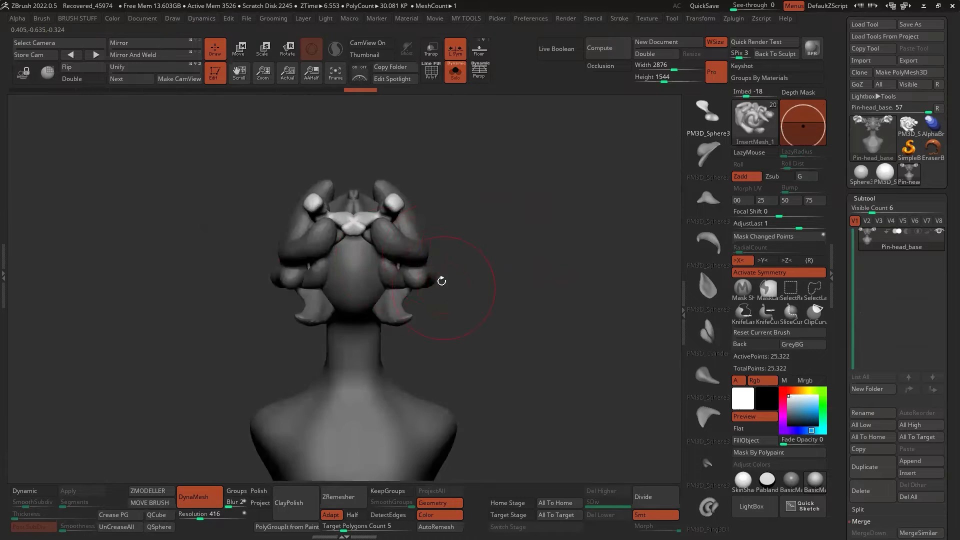
{"action": "left_click_drag", "start_coordinate": [441, 280], "coordinate": [540, 278]}
{"action": "left_click", "coordinate": [708, 244]}
{"action": "left_click_drag", "start_coordinate": [395, 256], "coordinate": [575, 250]}
{"action": "left_click_drag", "start_coordinate": [520, 240], "coordinate": [575, 255]}
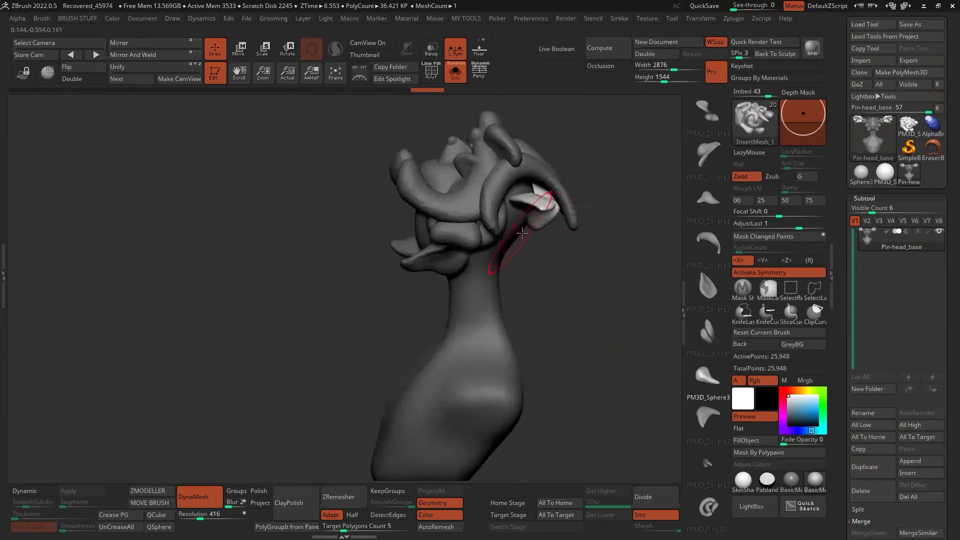
Step: Insert random mirrored pieces on the rear sides of the head, undoing the unsuitable ones
{"action": "left_click_drag", "start_coordinate": [520, 220], "coordinate": [502, 200]}
{"action": "left_click", "coordinate": [708, 507]}
{"action": "left_click_drag", "start_coordinate": [535, 255], "coordinate": [502, 250]}
{"action": "right_click_drag", "start_coordinate": [502, 220], "coordinate": [527, 212]}
{"action": "left_click_drag", "start_coordinate": [529, 191], "coordinate": [547, 225]}
{"action": "key", "text": "ctrl+z"}
{"action": "left_click", "coordinate": [708, 244]}
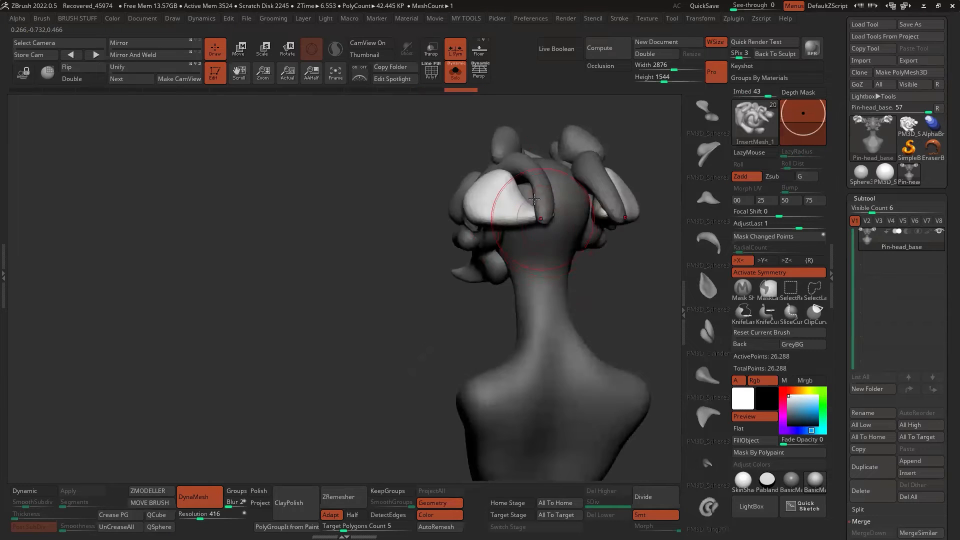
{"action": "left_click_drag", "start_coordinate": [518, 190], "coordinate": [545, 220]}
{"action": "key", "text": "ctrl+z"}
Step: Insert a mirrored curved piece on the face and transform it into rings around the eye sockets
{"action": "right_click_drag", "start_coordinate": [545, 220], "coordinate": [494, 318]}
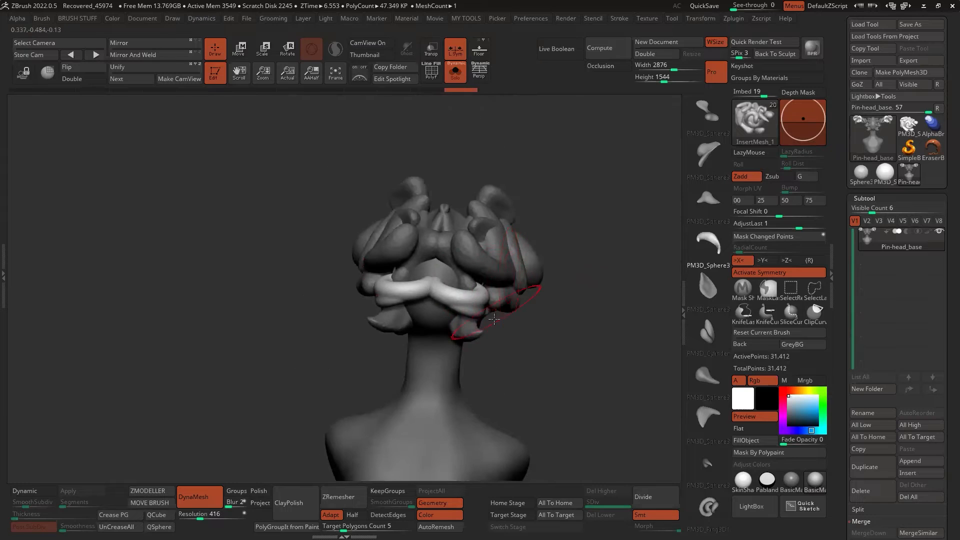
{"action": "key", "text": "e"}
{"action": "left_click_drag", "start_coordinate": [454, 284], "coordinate": [467, 207]}
{"action": "left_click_drag", "start_coordinate": [492, 257], "coordinate": [509, 246]}
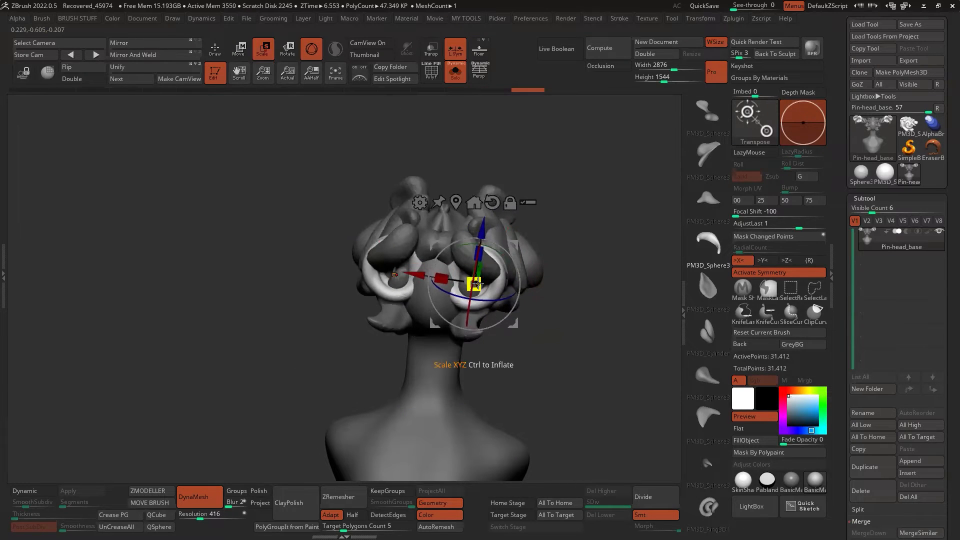
{"action": "right_click_drag", "start_coordinate": [510, 248], "coordinate": [498, 246], "text": "shift"}
{"action": "left_click_drag", "start_coordinate": [513, 243], "coordinate": [520, 214]}
{"action": "key", "text": "q"}
Step: Add mirrored curved pieces and a small central piece on the forehead above the eye rings
{"action": "mouse_move", "coordinate": [520, 213]}
{"action": "right_mouse_down"}
{"action": "mouse_move", "coordinate": [486, 257]}
{"action": "mouse_move", "coordinate": [487, 215]}
{"action": "mouse_move", "coordinate": [482, 266]}
{"action": "right_mouse_up"}
{"action": "left_click", "coordinate": [440, 229], "text": "ctrl+shift"}
{"action": "left_click", "coordinate": [475, 268], "text": "ctrl"}
{"action": "left_click", "coordinate": [476, 268], "text": "ctrl+shift"}
Step: Try a curved mirrored piece across the upper chest and shoulders, and undo it
{"action": "left_click_drag", "start_coordinate": [469, 350], "coordinate": [519, 317]}
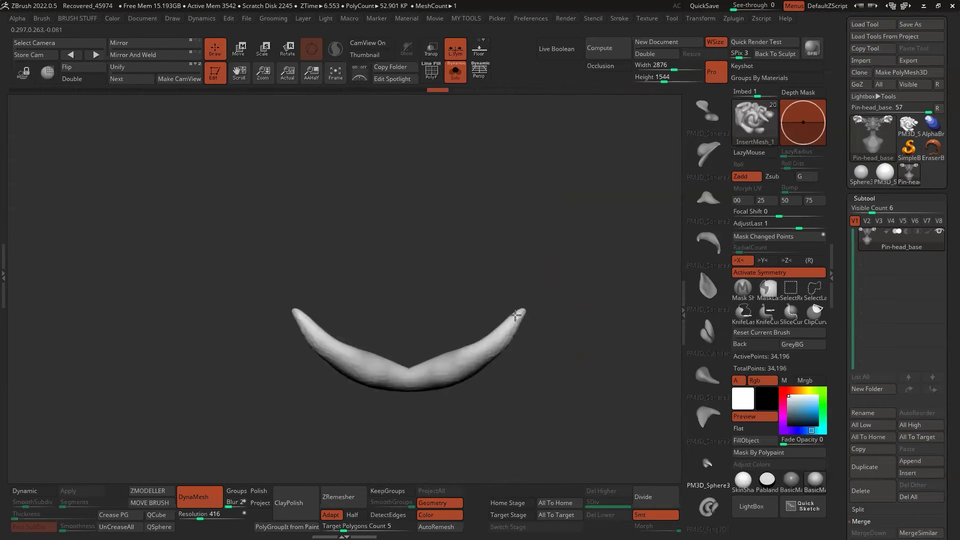
{"action": "left_click_drag", "start_coordinate": [460, 325], "coordinate": [465, 330]}
{"action": "key", "text": "ctrl+z"}
{"action": "key", "text": "ctrl+z"}
{"action": "key", "text": "ctrl+z"}
{"action": "key", "text": "ctrl+z"}
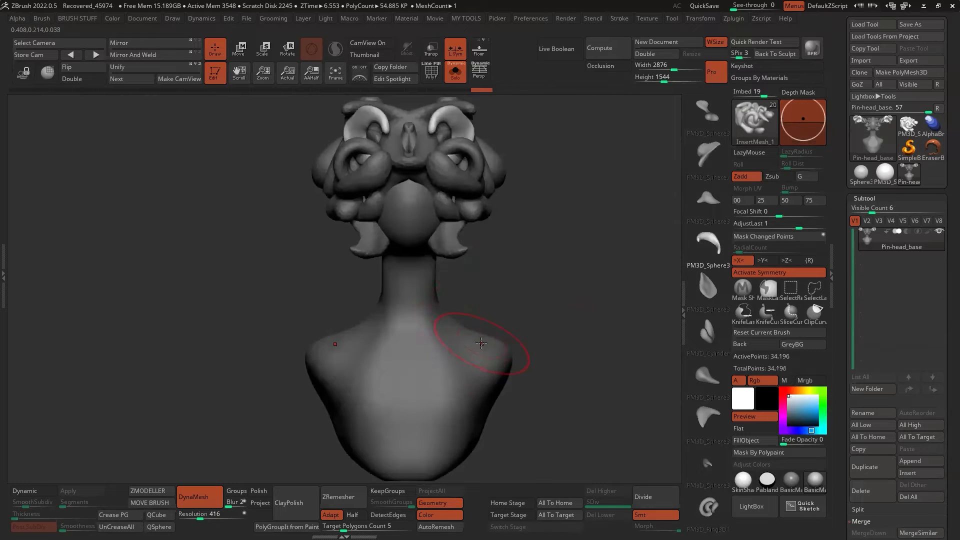
Step: Insert random mirrored pieces over the shoulders and collarbones of the bust, working from several angles
{"action": "left_click_drag", "start_coordinate": [488, 386], "coordinate": [498, 393]}
{"action": "right_click_drag", "start_coordinate": [200, 346], "coordinate": [292, 346]}
{"action": "left_click_drag", "start_coordinate": [292, 346], "coordinate": [362, 397]}
{"action": "right_click_drag", "start_coordinate": [470, 347], "coordinate": [389, 344]}
{"action": "left_click_drag", "start_coordinate": [309, 341], "coordinate": [351, 381]}
{"action": "right_click_drag", "start_coordinate": [372, 378], "coordinate": [445, 364]}
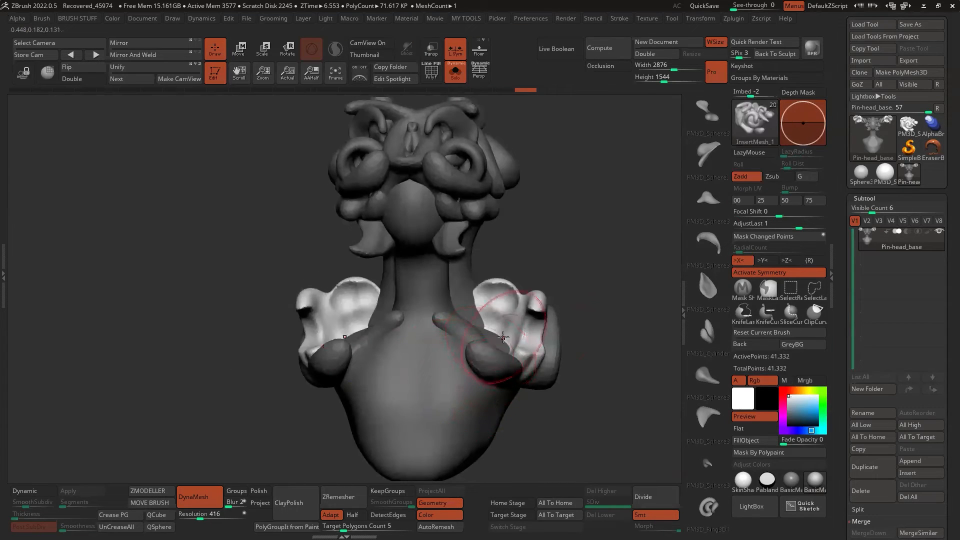
Step: Insert further mirrored pieces on the front and underside of the shoulders and adjust them with the gizmo
{"action": "mouse_move", "coordinate": [509, 334]}
{"action": "left_mouse_down"}
{"action": "mouse_move", "coordinate": [525, 362]}
{"action": "mouse_move", "coordinate": [499, 433]}
{"action": "mouse_move", "coordinate": [527, 335]}
{"action": "mouse_move", "coordinate": [511, 400]}
{"action": "left_mouse_up"}
{"action": "key", "text": "e"}
{"action": "right_click_drag", "start_coordinate": [445, 376], "coordinate": [500, 378]}
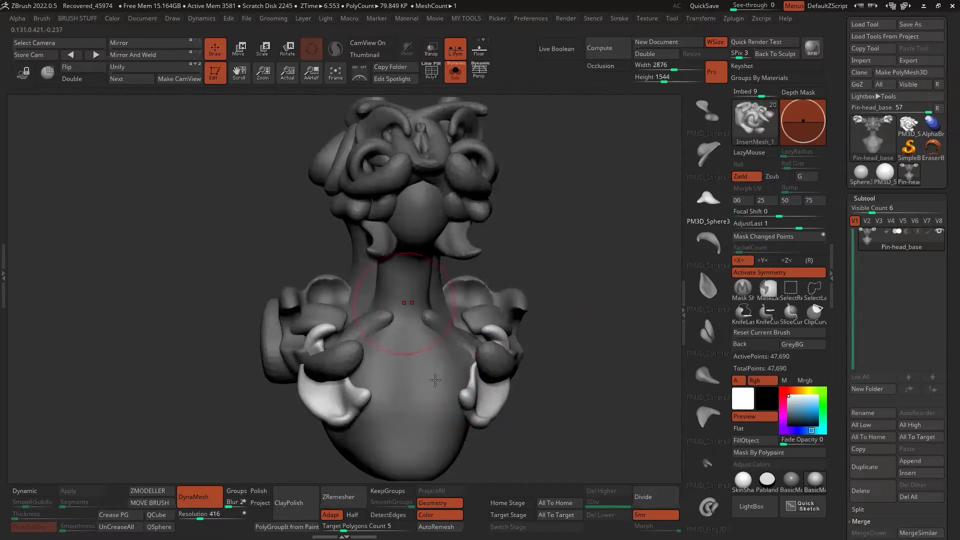
{"action": "key", "text": "q"}
Step: Try bulky mirrored pieces at the base of the neck, and undo them
{"action": "right_click_drag", "start_coordinate": [448, 351], "coordinate": [396, 349]}
{"action": "left_click_drag", "start_coordinate": [460, 306], "coordinate": [488, 352]}
{"action": "key", "text": "Right"}
{"action": "key", "text": "Right"}
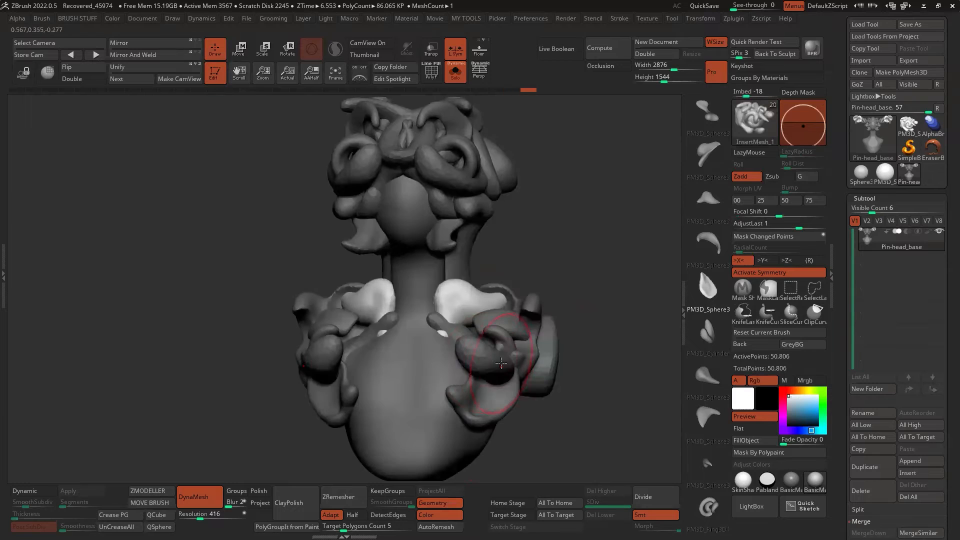
{"action": "key", "text": "ctrl+z"}
Step: Insert slim mirrored pieces on the upper chest and rotate, scale and move them into broad plates
{"action": "left_click_drag", "start_coordinate": [453, 324], "coordinate": [488, 360]}
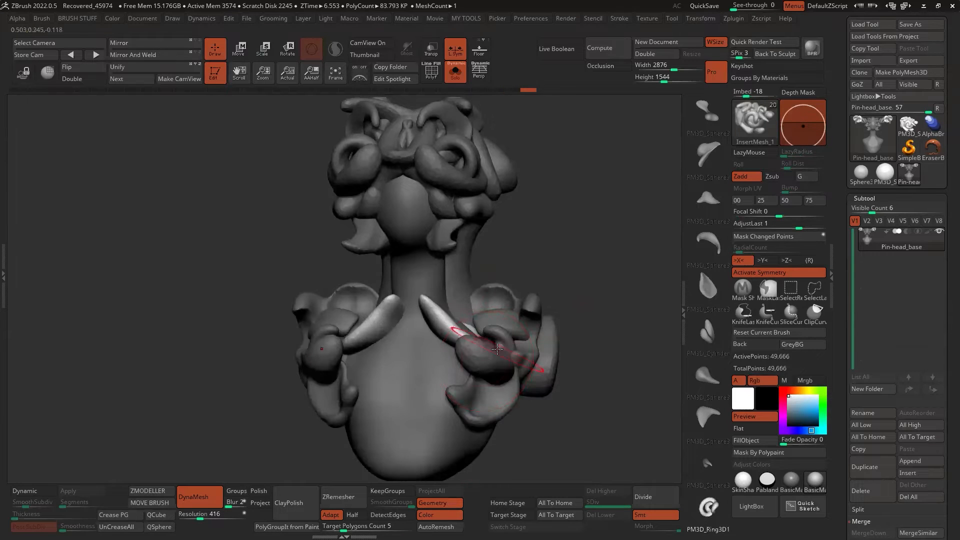
{"action": "key", "text": "e"}
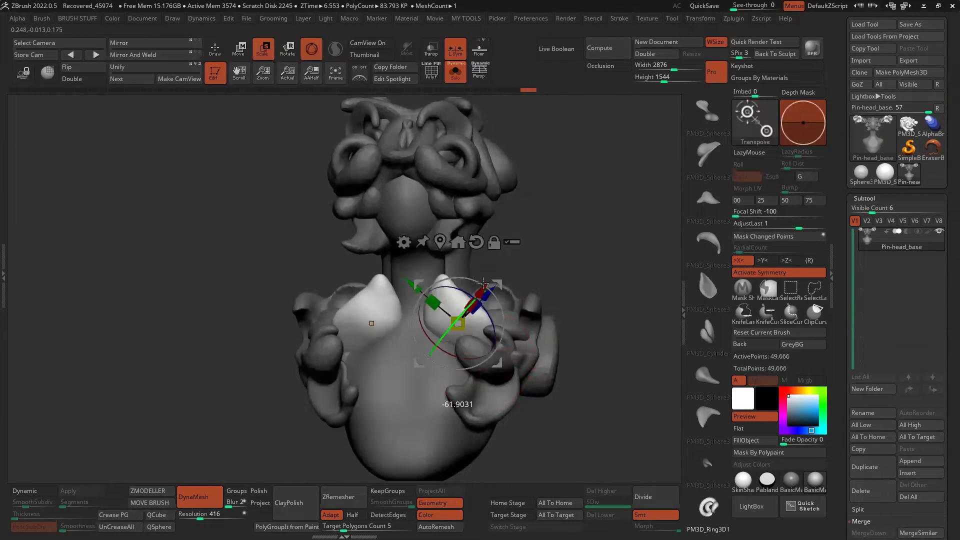
{"action": "left_click_drag", "start_coordinate": [500, 271], "coordinate": [500, 273]}
{"action": "left_click_drag", "start_coordinate": [496, 284], "coordinate": [484, 298]}
{"action": "right_click_drag", "start_coordinate": [525, 302], "coordinate": [385, 338]}
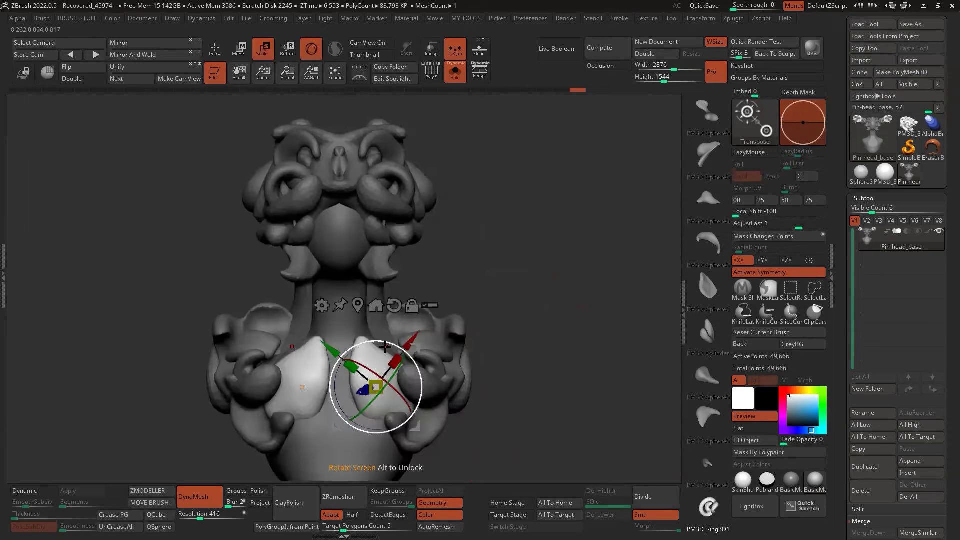
{"action": "left_click_drag", "start_coordinate": [381, 339], "coordinate": [369, 340]}
{"action": "left_click_drag", "start_coordinate": [385, 386], "coordinate": [380, 398]}
{"action": "left_click_drag", "start_coordinate": [380, 384], "coordinate": [382, 382]}
Step: Shift the chest plates to fit against the body, and return to Draw mode
{"action": "right_click_drag", "start_coordinate": [478, 320], "coordinate": [490, 250]}
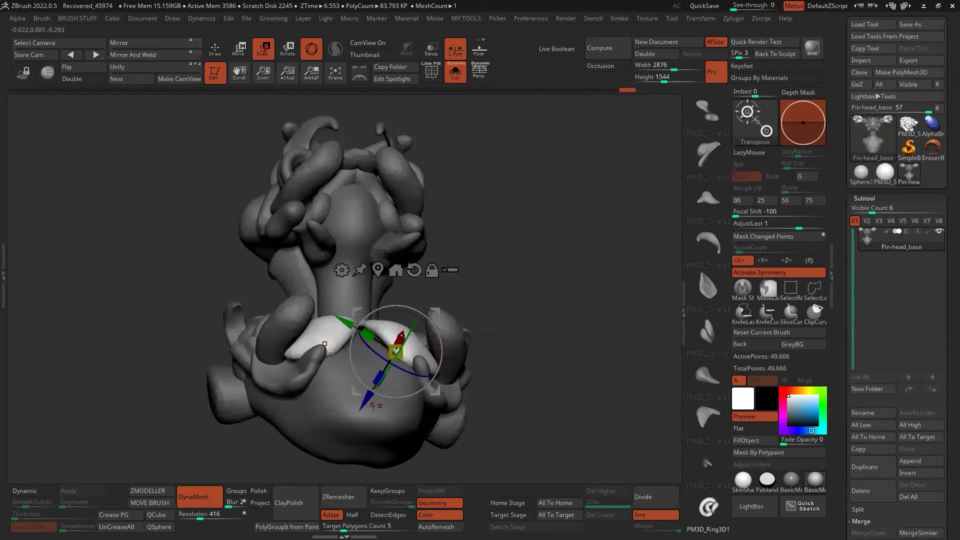
{"action": "left_click_drag", "start_coordinate": [367, 398], "coordinate": [363, 405]}
{"action": "right_click_drag", "start_coordinate": [393, 455], "coordinate": [435, 370]}
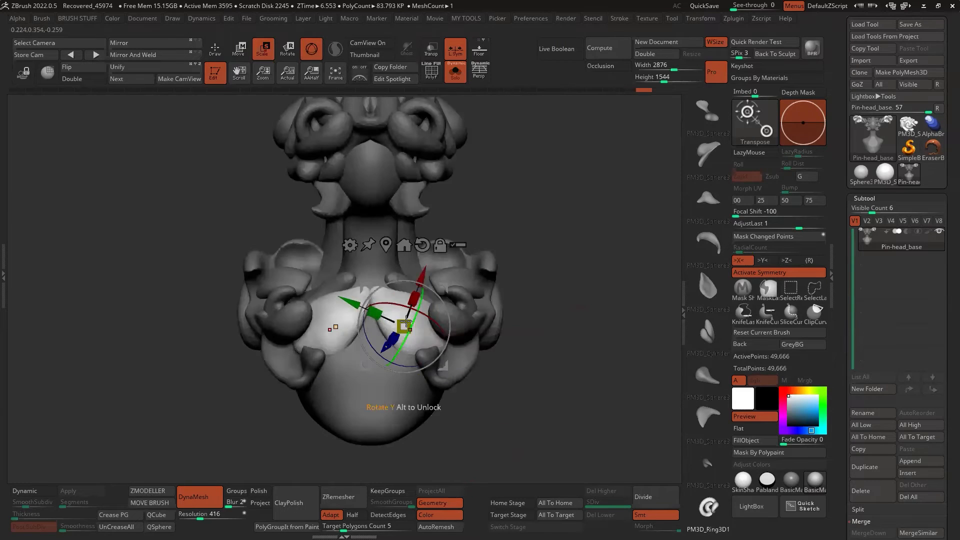
{"action": "key", "text": "q"}
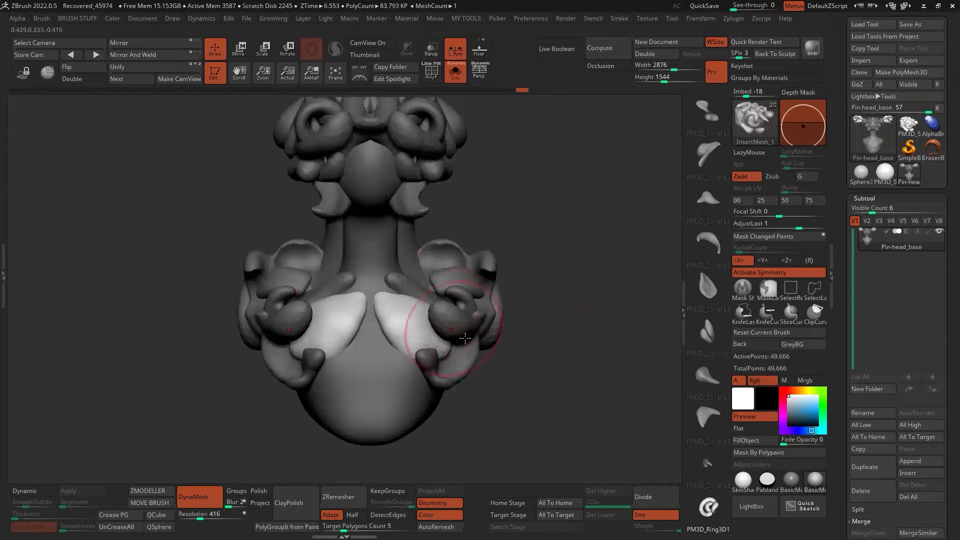
Step: Insert mirrored tusk-shaped pieces below the eye rings and transform them to hang down beside the mouth area
{"action": "right_click_drag", "start_coordinate": [501, 299], "coordinate": [501, 230], "text": "ctrl"}
{"action": "right_click_drag", "start_coordinate": [501, 231], "coordinate": [475, 255], "text": "alt"}
{"action": "left_click_drag", "start_coordinate": [439, 260], "coordinate": [450, 272]}
{"action": "key", "text": "ctrl+z"}
{"action": "right_click_drag", "start_coordinate": [445, 253], "coordinate": [440, 280], "text": "ctrl"}
{"action": "left_click_drag", "start_coordinate": [440, 279], "coordinate": [423, 314]}
{"action": "key", "text": "e"}
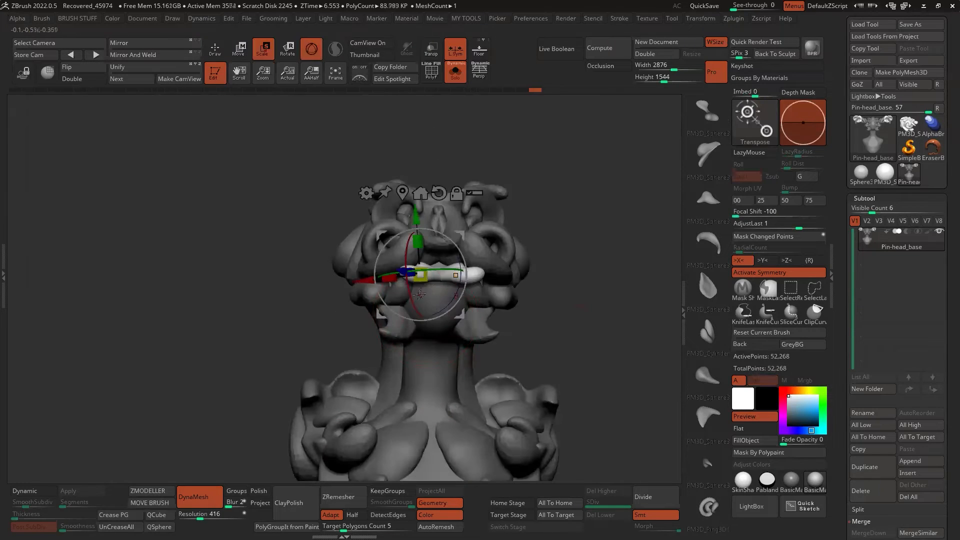
{"action": "left_click_drag", "start_coordinate": [412, 251], "coordinate": [413, 304]}
{"action": "left_click_drag", "start_coordinate": [466, 232], "coordinate": [454, 244]}
{"action": "key", "text": "q"}
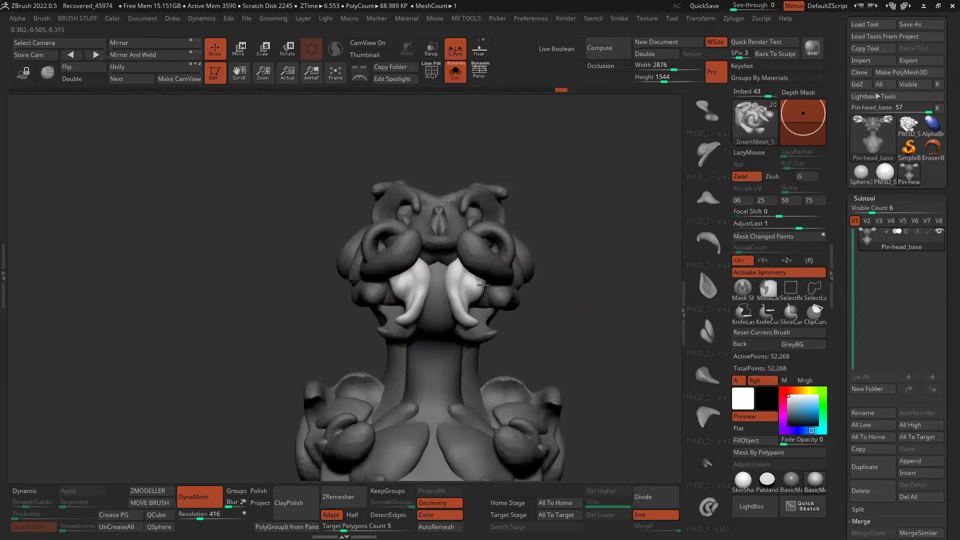
Step: Try one more random mirrored piece on the face beside the tusks, and undo it
{"action": "mouse_move", "coordinate": [454, 244]}
{"action": "right_mouse_down"}
{"action": "mouse_move", "coordinate": [515, 295]}
{"action": "mouse_move", "coordinate": [421, 245]}
{"action": "right_mouse_up"}
{"action": "left_click_drag", "start_coordinate": [454, 250], "coordinate": [473, 281]}
{"action": "key", "text": "ctrl+z"}
{"action": "right_click_drag", "start_coordinate": [495, 267], "coordinate": [508, 281]}
{"action": "right_click_drag", "start_coordinate": [515, 200], "coordinate": [497, 164], "text": "alt"}
{"action": "right_click_drag", "start_coordinate": [544, 198], "coordinate": [539, 194], "text": "ctrl"}
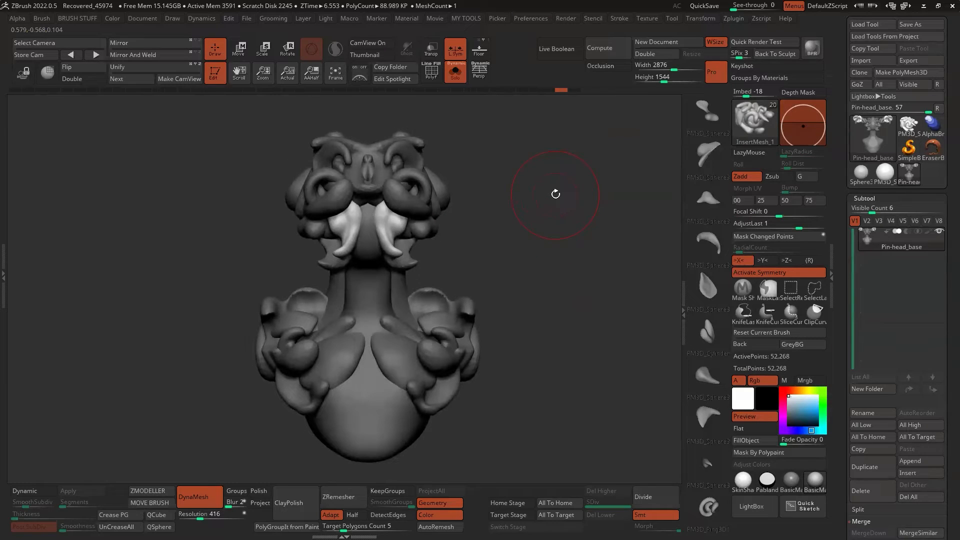
{"action": "right_click_drag", "start_coordinate": [518, 230], "coordinate": [511, 237], "text": "alt"}
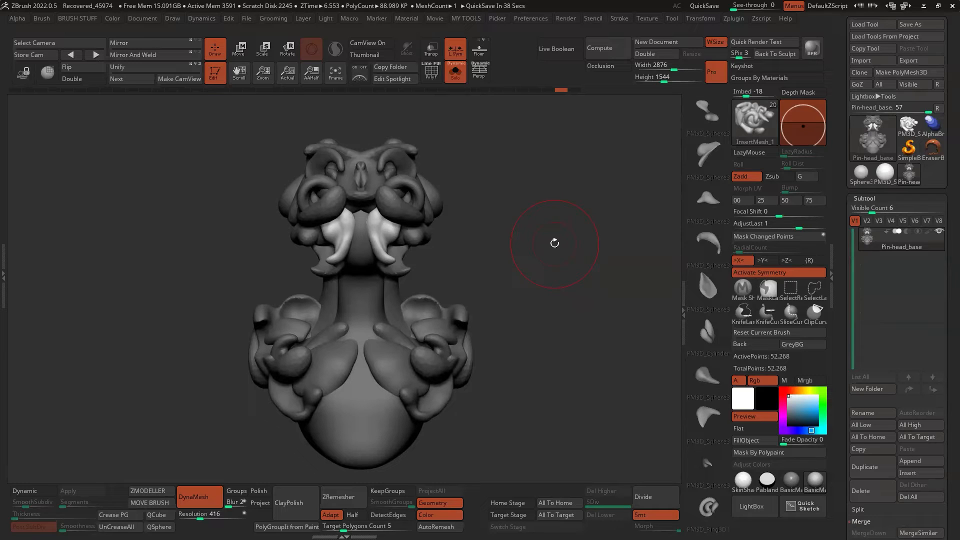
Step: Try small mirrored hook-shaped pieces on the inner sides of the eye rings, and undo them
{"action": "mouse_move", "coordinate": [398, 193]}
{"action": "left_mouse_down"}
{"action": "mouse_move", "coordinate": [393, 216]}
{"action": "mouse_move", "coordinate": [399, 200]}
{"action": "left_mouse_up"}
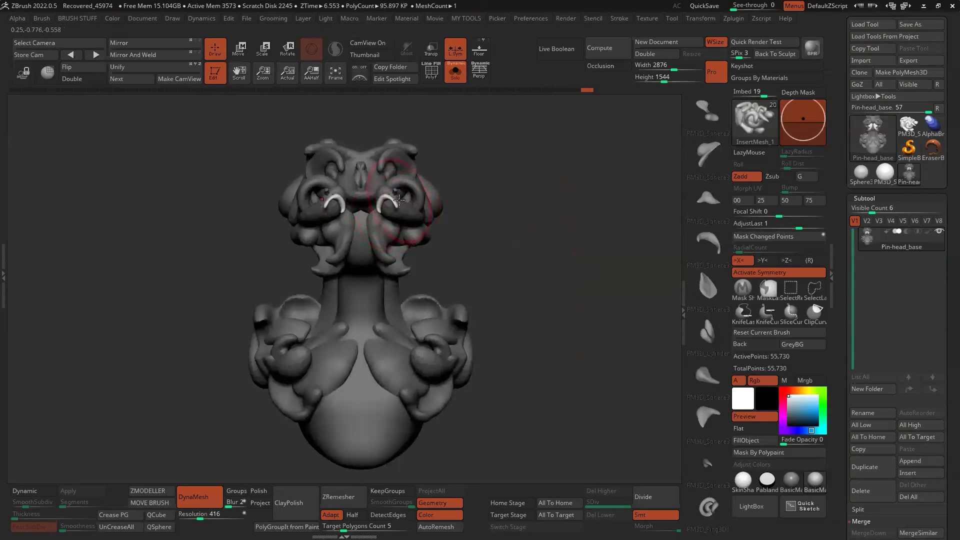
{"action": "key", "text": "ctrl+z"}
{"action": "key", "text": "ctrl+z"}
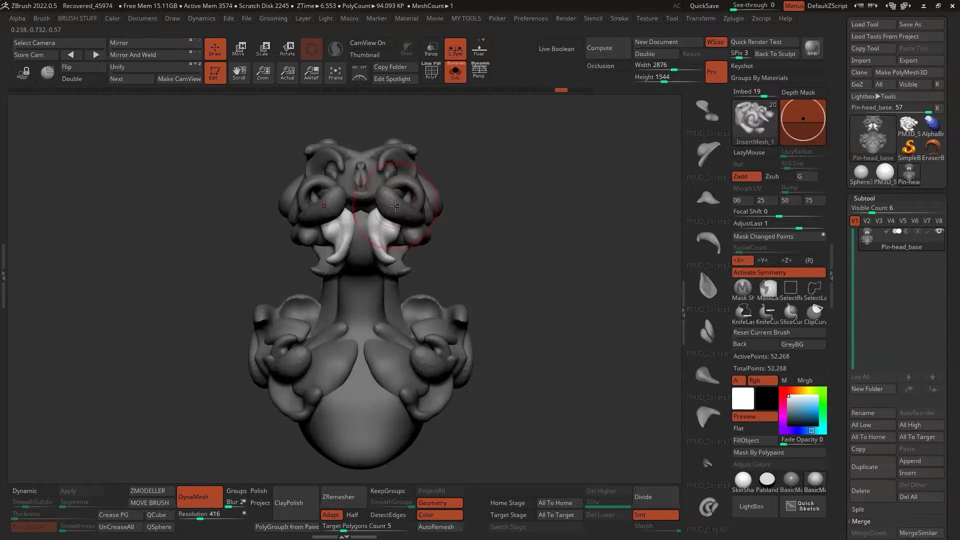
Step: Insert a mirrored petal-shaped piece across the nose bridge, and compare the bust with and without it through the undo history
{"action": "left_click_drag", "start_coordinate": [368, 207], "coordinate": [386, 233]}
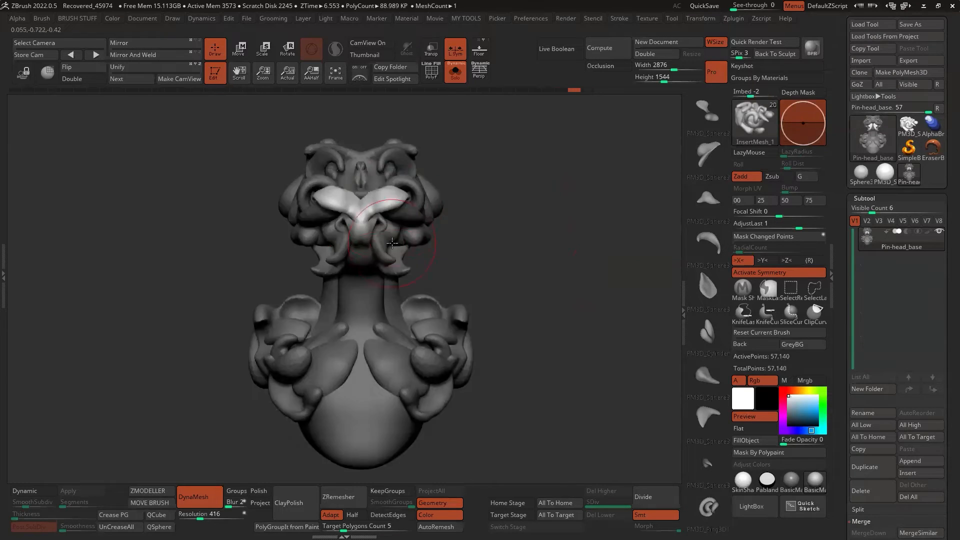
{"action": "left_click_drag", "start_coordinate": [495, 193], "coordinate": [417, 191]}
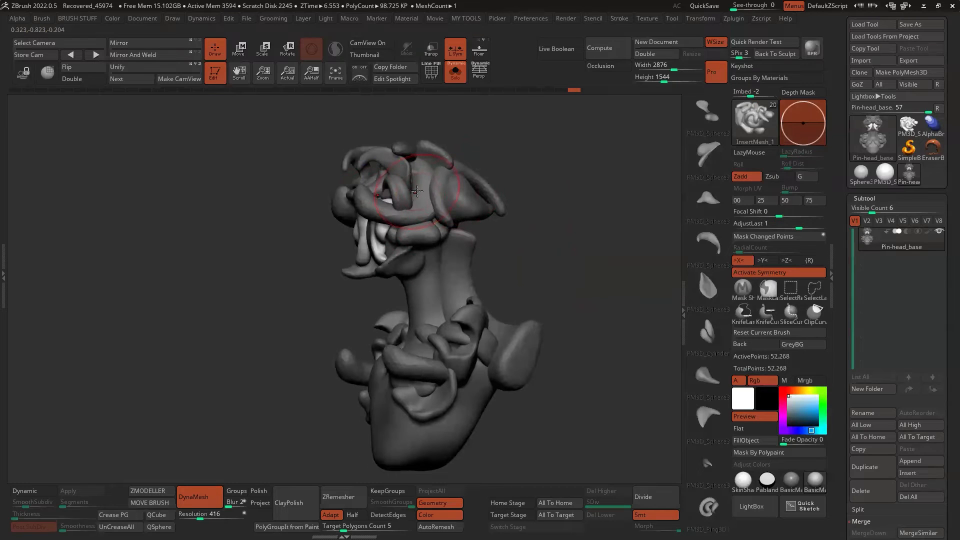
{"action": "left_click", "coordinate": [577, 91]}
{"action": "mouse_move", "coordinate": [574, 129]}
{"action": "left_mouse_down"}
{"action": "mouse_move", "coordinate": [542, 133]}
{"action": "mouse_move", "coordinate": [637, 140]}
{"action": "mouse_move", "coordinate": [596, 147]}
{"action": "mouse_move", "coordinate": [570, 189]}
{"action": "mouse_move", "coordinate": [603, 178]}
{"action": "left_mouse_up"}
{"action": "key", "text": "ctrl+z"}
{"action": "left_click_drag", "start_coordinate": [441, 174], "coordinate": [436, 196]}
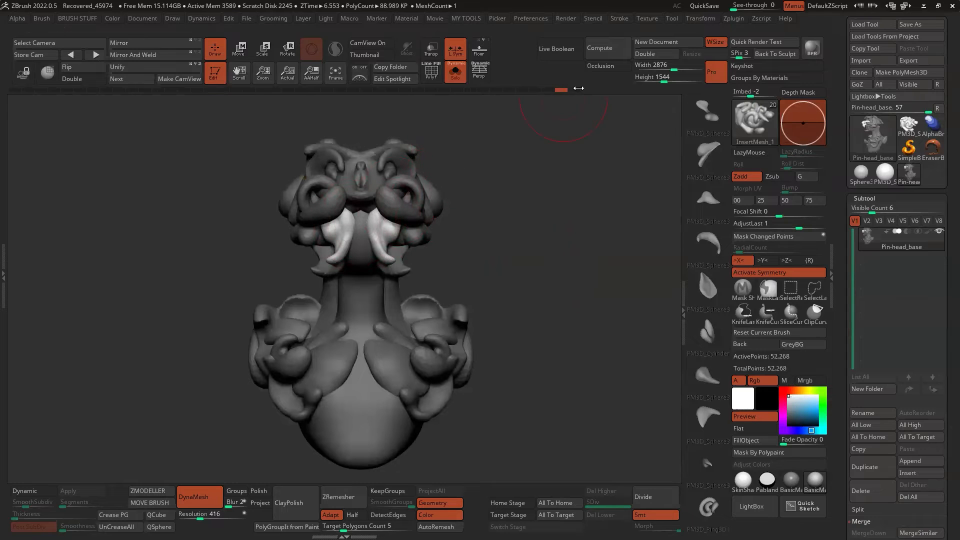
{"action": "left_click", "coordinate": [575, 89]}
Step: Try stretching the nose bridge piece toward the eye ring with the Move Elastic brush
{"action": "mouse_move", "coordinate": [543, 167]}
{"action": "left_mouse_down"}
{"action": "mouse_move", "coordinate": [585, 167]}
{"action": "mouse_move", "coordinate": [554, 170]}
{"action": "mouse_move", "coordinate": [572, 214]}
{"action": "mouse_move", "coordinate": [563, 201]}
{"action": "mouse_move", "coordinate": [531, 198]}
{"action": "left_mouse_up"}
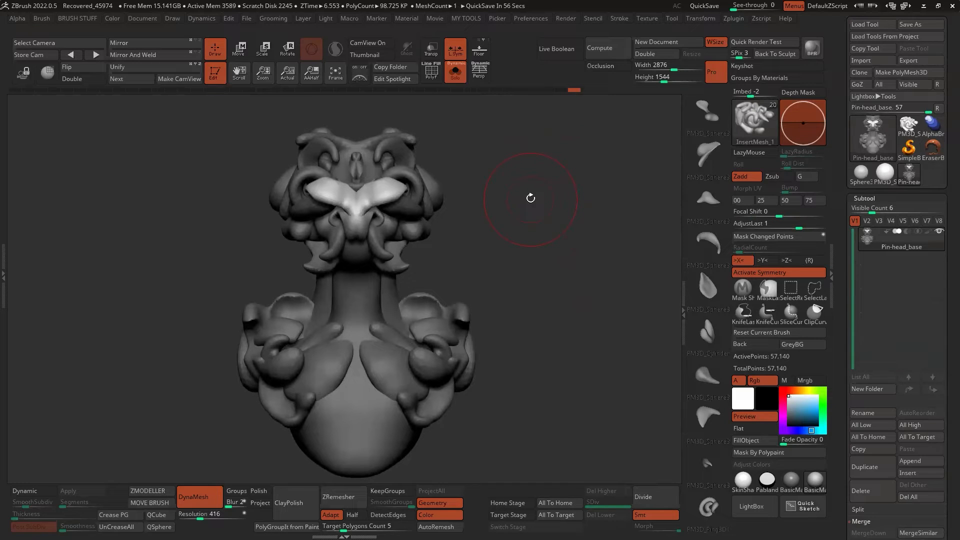
{"action": "left_click_drag", "start_coordinate": [527, 212], "coordinate": [525, 224]}
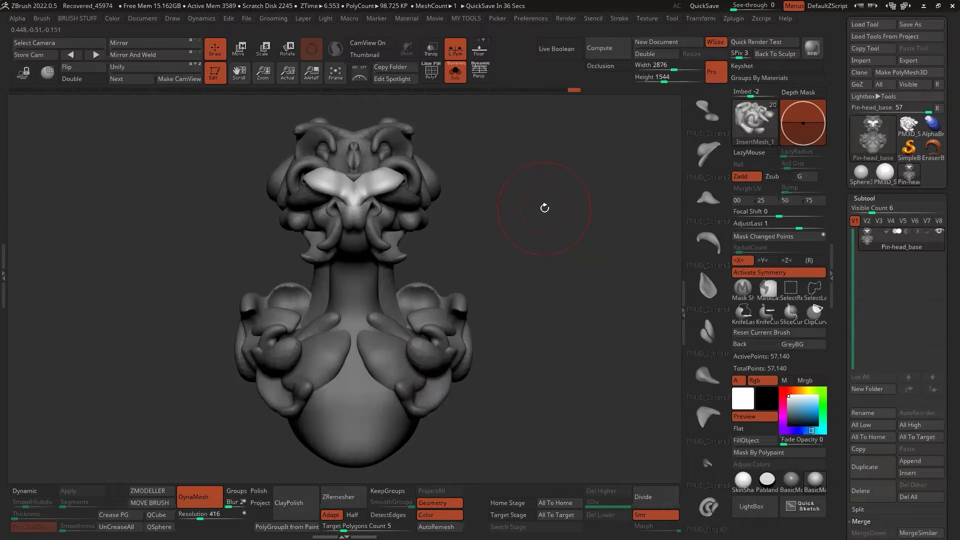
{"action": "mouse_move", "coordinate": [541, 224]}
{"action": "left_mouse_down"}
{"action": "mouse_move", "coordinate": [498, 195]}
{"action": "mouse_move", "coordinate": [549, 218]}
{"action": "left_mouse_up"}
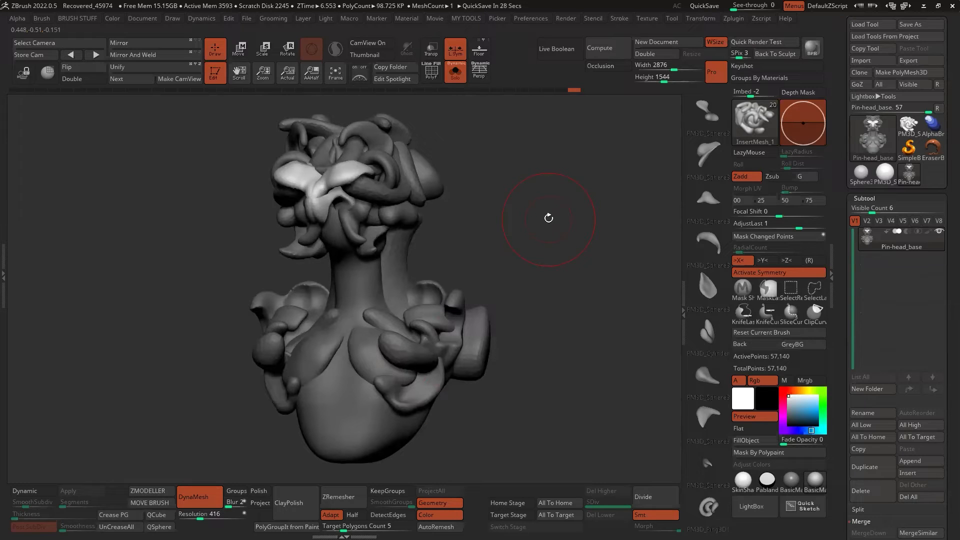
{"action": "left_click_drag", "start_coordinate": [558, 210], "coordinate": [536, 182]}
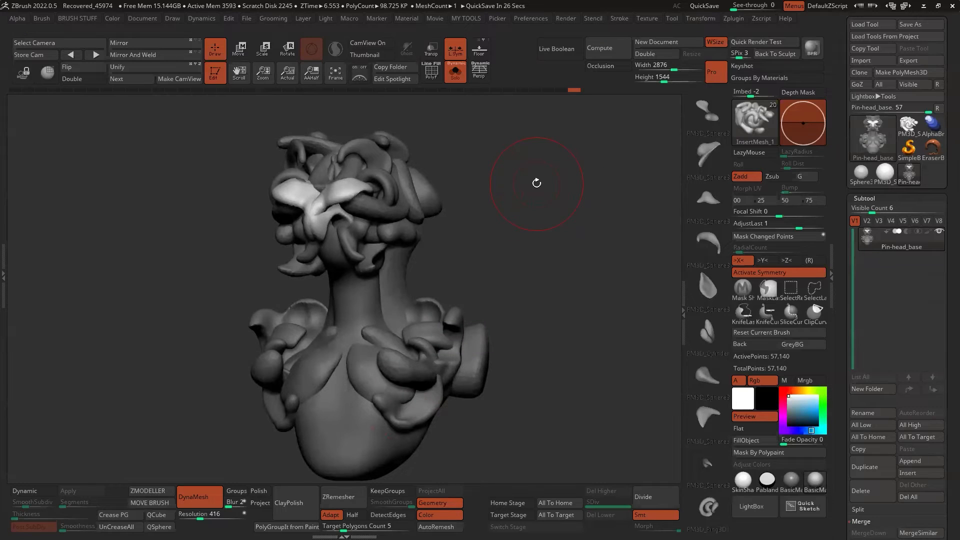
{"action": "key", "text": "shift"}
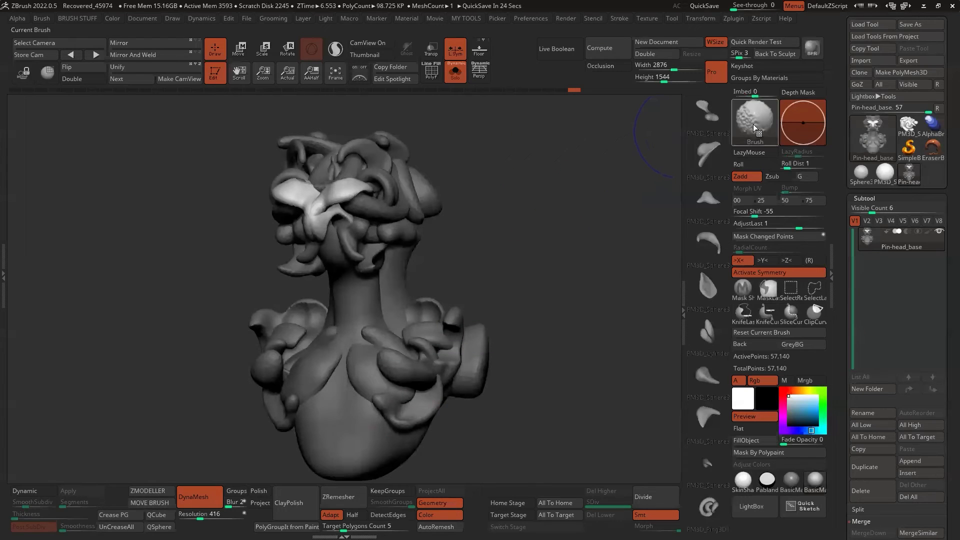
{"action": "mouse_move", "coordinate": [321, 215]}
{"action": "left_mouse_down", "text": "shift"}
{"action": "mouse_move", "coordinate": [344, 198]}
{"action": "mouse_move", "coordinate": [330, 207]}
{"action": "left_mouse_up", "text": "shift"}
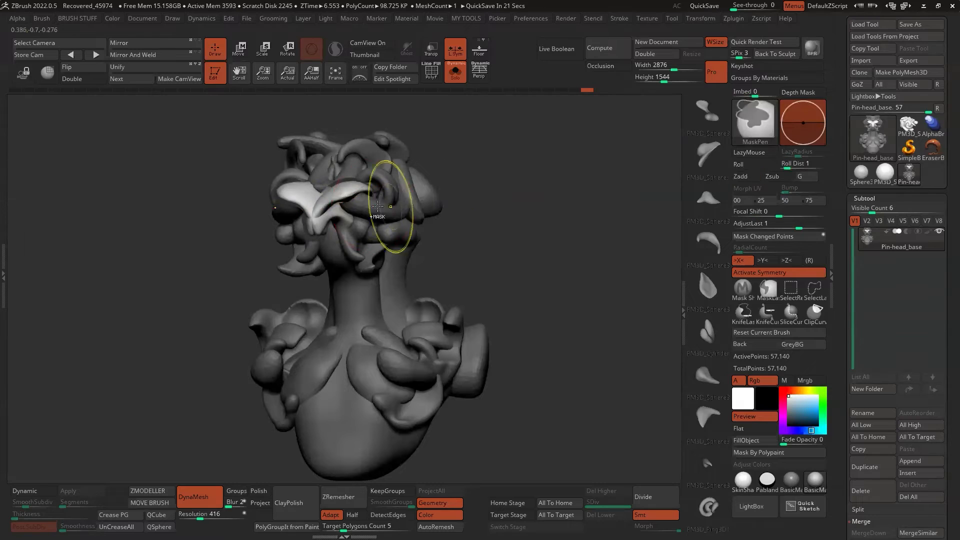
Step: Set up custom hotkeys for the InsertMesh_1 and Move Elastic brushes, and test switching between the two
{"action": "left_click", "coordinate": [750, 118], "text": "shift"}
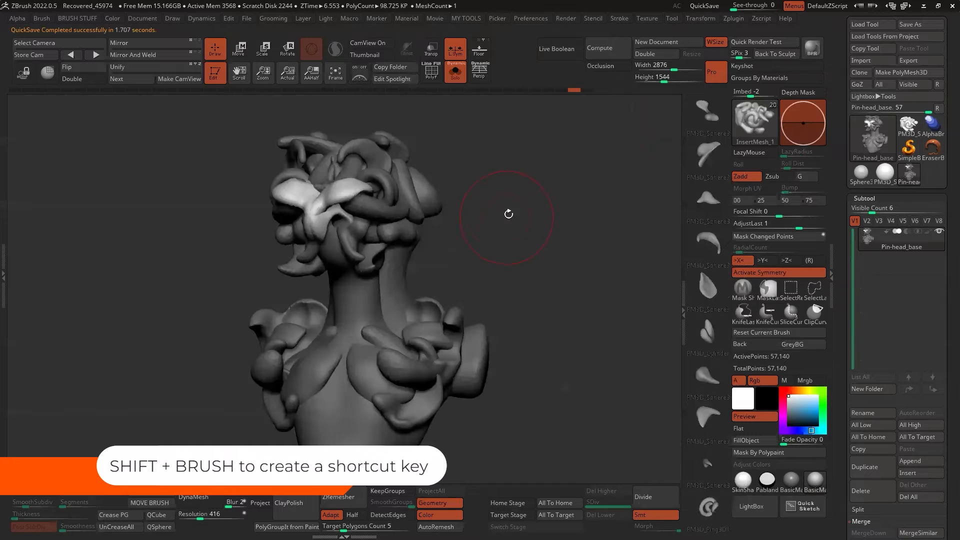
{"action": "key", "text": "1"}
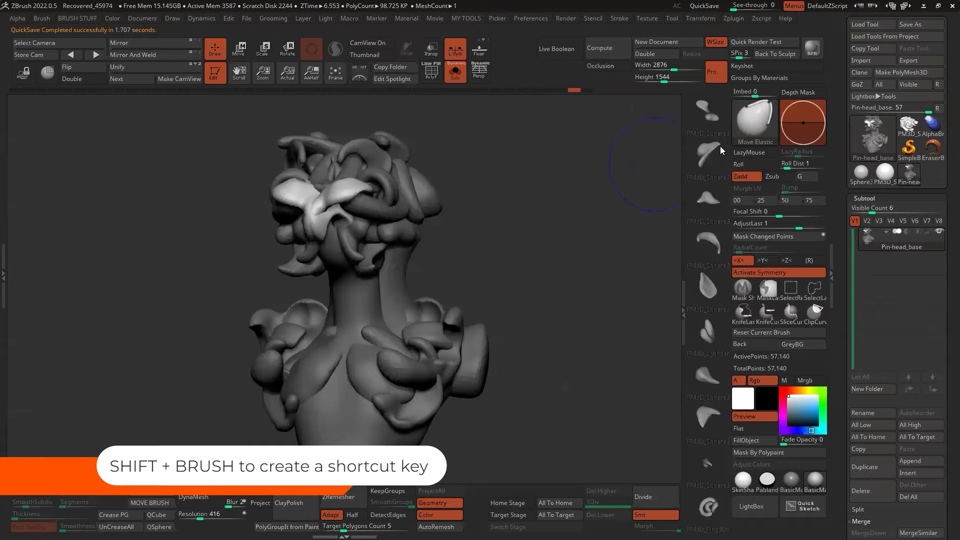
{"action": "key", "text": "2"}
{"action": "key", "text": "1"}
{"action": "key", "text": "2"}
{"action": "key", "text": "1"}
{"action": "key", "text": "2"}
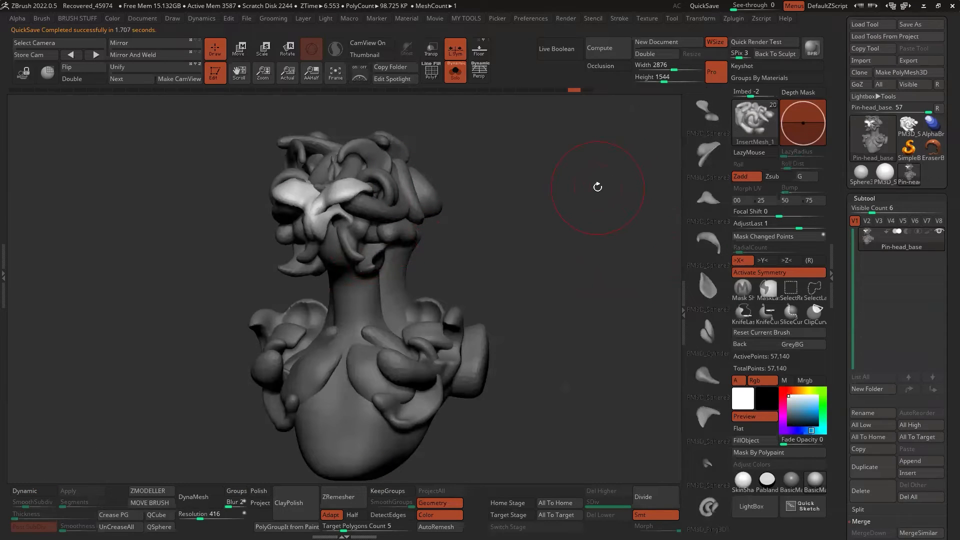
Step: Insert a mirrored piece on the neck just below the jaw, transform it with the gizmo, and return to Draw mode
{"action": "left_click_drag", "start_coordinate": [598, 187], "coordinate": [555, 214]}
{"action": "left_click_drag", "start_coordinate": [435, 263], "coordinate": [451, 300]}
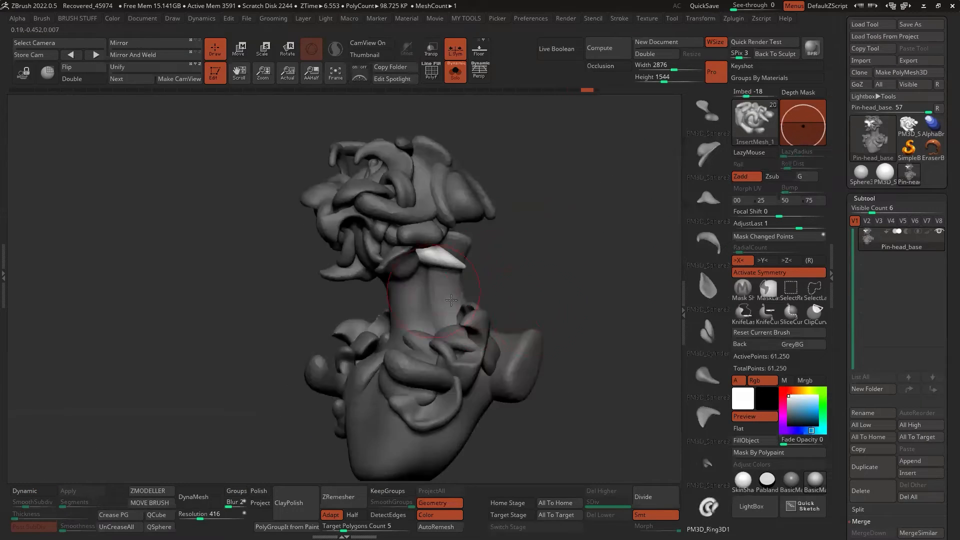
{"action": "key", "text": "e"}
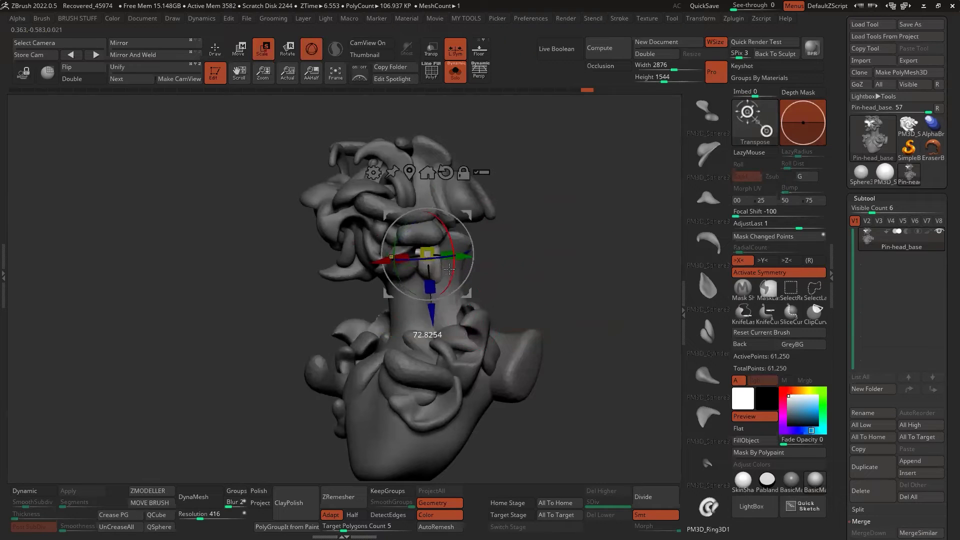
{"action": "key", "text": "q"}
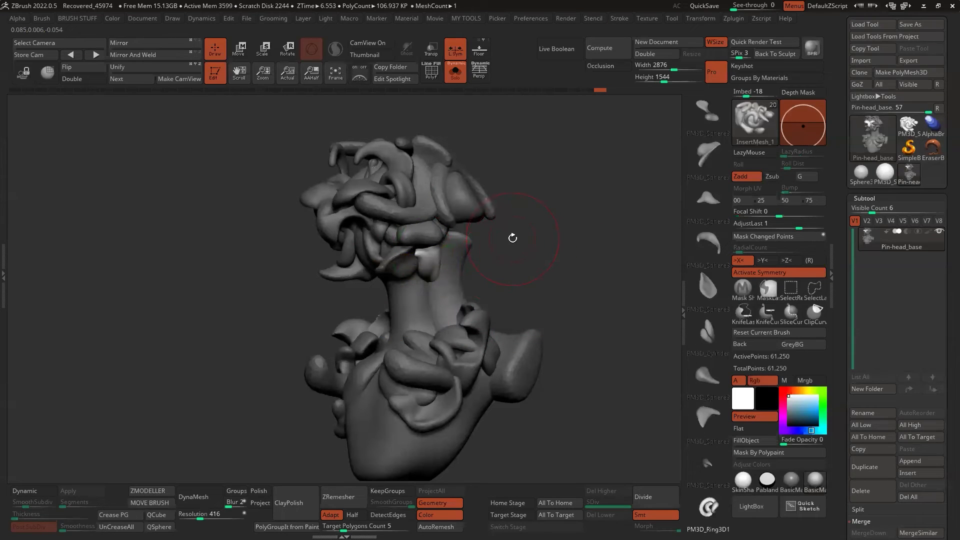
Step: Stretch the new neck pieces up toward the back of the skull with the Move Elastic brush
{"action": "mouse_move", "coordinate": [512, 238]}
{"action": "left_mouse_down"}
{"action": "mouse_move", "coordinate": [525, 229]}
{"action": "mouse_move", "coordinate": [512, 218]}
{"action": "left_mouse_up"}
{"action": "key", "text": "b"}
{"action": "key", "text": "m"}
{"action": "key", "text": "e"}
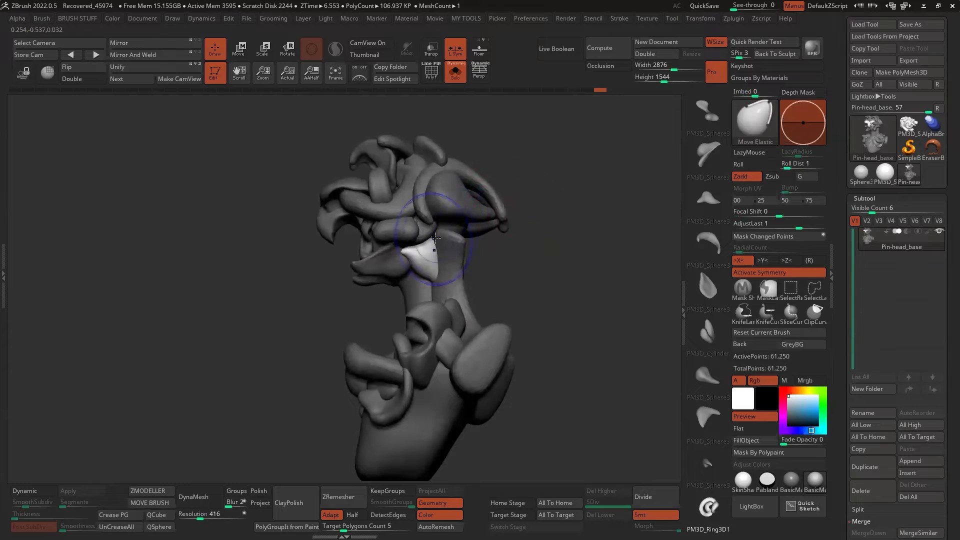
{"action": "mouse_move", "coordinate": [448, 197]}
{"action": "left_mouse_down"}
{"action": "mouse_move", "coordinate": [430, 235]}
{"action": "mouse_move", "coordinate": [440, 210]}
{"action": "mouse_move", "coordinate": [456, 232]}
{"action": "mouse_move", "coordinate": [450, 222]}
{"action": "left_mouse_up"}
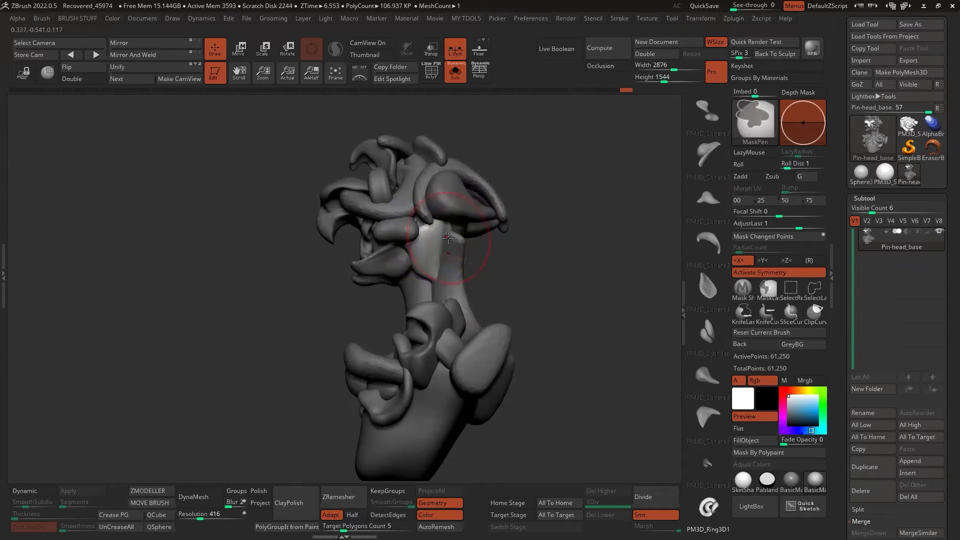
{"action": "right_click_drag", "start_coordinate": [450, 222], "coordinate": [440, 228]}
{"action": "left_click_drag", "start_coordinate": [440, 220], "coordinate": [438, 238]}
Step: Insert a mirrored InsertMesh_1 piece on the upper side of the head and select Move Elastic to shape it
{"action": "key", "text": "b"}
{"action": "key", "text": "i"}
{"action": "key", "text": "m"}
{"action": "left_click_drag", "start_coordinate": [550, 236], "coordinate": [478, 230]}
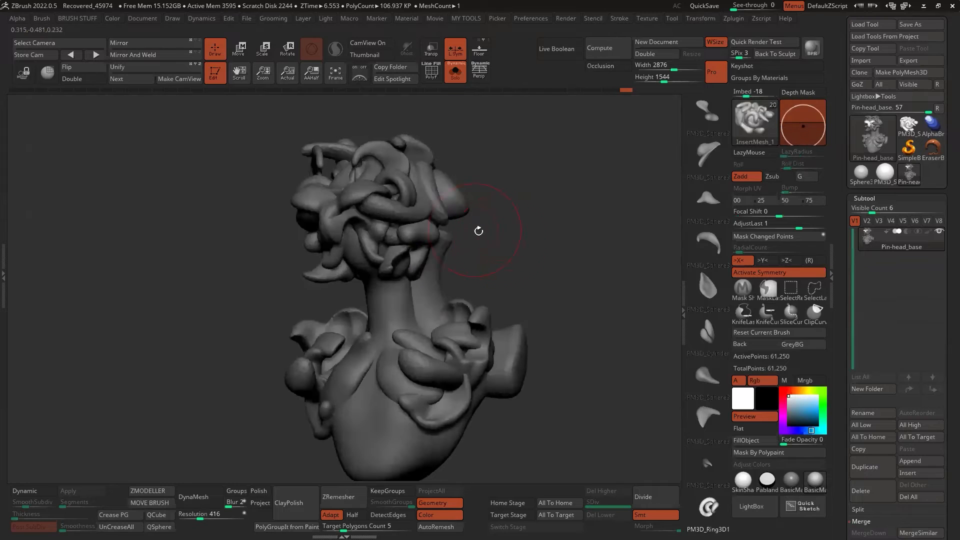
{"action": "mouse_move", "coordinate": [414, 177]}
{"action": "left_mouse_down"}
{"action": "mouse_move", "coordinate": [428, 220]}
{"action": "mouse_move", "coordinate": [452, 189]}
{"action": "left_mouse_up"}
{"action": "key", "text": "b"}
{"action": "key", "text": "m"}
{"action": "key", "text": "e"}
Step: Insert small mirrored pointed pieces inside the eye rings with InsertMesh_1, and switch to Move Elastic
{"action": "key", "text": "b"}
{"action": "key", "text": "i"}
{"action": "key", "text": "m"}
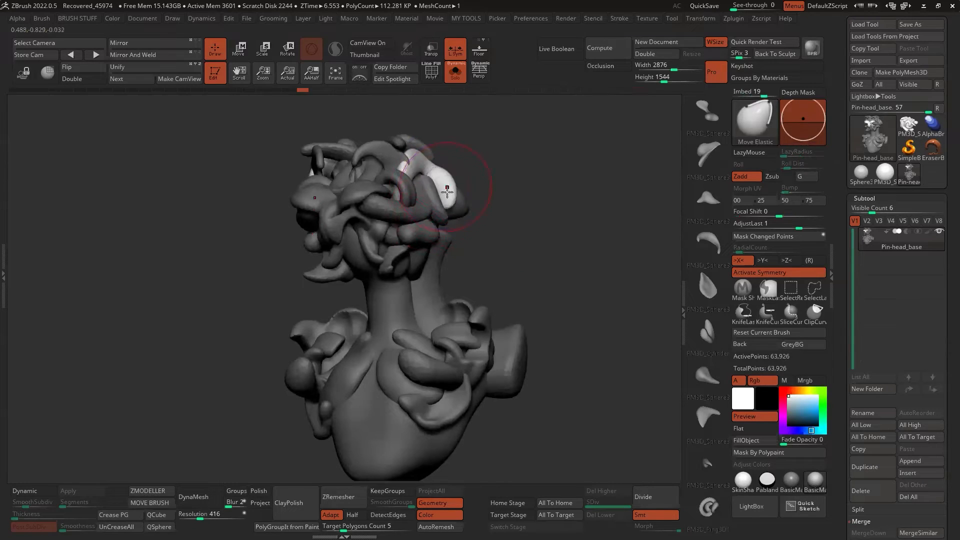
{"action": "mouse_move", "coordinate": [397, 165]}
{"action": "left_mouse_down"}
{"action": "mouse_move", "coordinate": [393, 228]}
{"action": "mouse_move", "coordinate": [386, 200]}
{"action": "left_mouse_up"}
{"action": "key", "text": "b"}
{"action": "key", "text": "m"}
{"action": "key", "text": "e"}
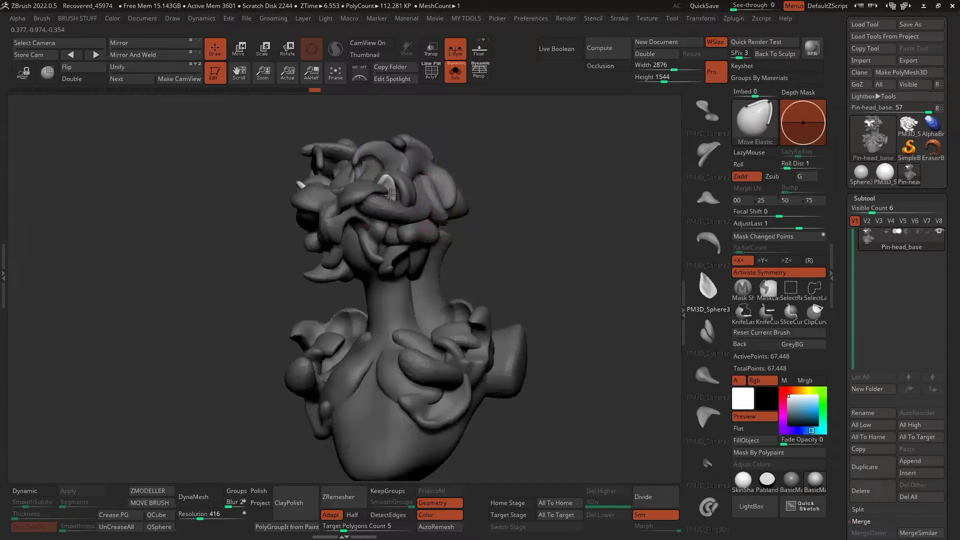
Step: Insert crossing mirrored pieces over the forehead with InsertMesh_1 and widen them into broad brow plates with Move Elastic
{"action": "key", "text": "b"}
{"action": "key", "text": "i"}
{"action": "key", "text": "m"}
{"action": "right_click_drag", "start_coordinate": [370, 204], "coordinate": [402, 205]}
{"action": "left_click_drag", "start_coordinate": [402, 205], "coordinate": [382, 204]}
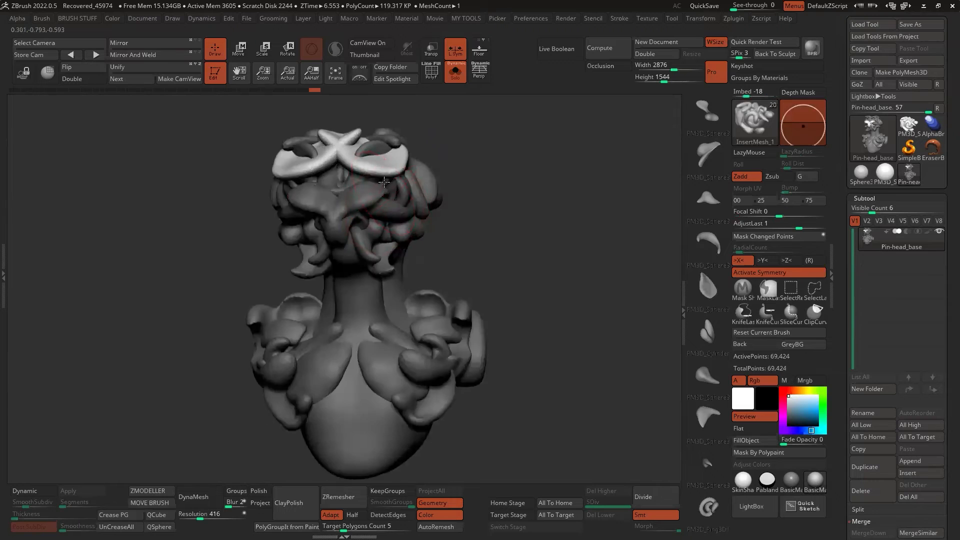
{"action": "right_click_drag", "start_coordinate": [381, 204], "coordinate": [370, 176]}
{"action": "key", "text": "b"}
{"action": "key", "text": "m"}
{"action": "key", "text": "e"}
{"action": "mouse_move", "coordinate": [370, 176]}
{"action": "left_mouse_down"}
{"action": "mouse_move", "coordinate": [358, 186]}
{"action": "mouse_move", "coordinate": [393, 174]}
{"action": "left_mouse_up"}
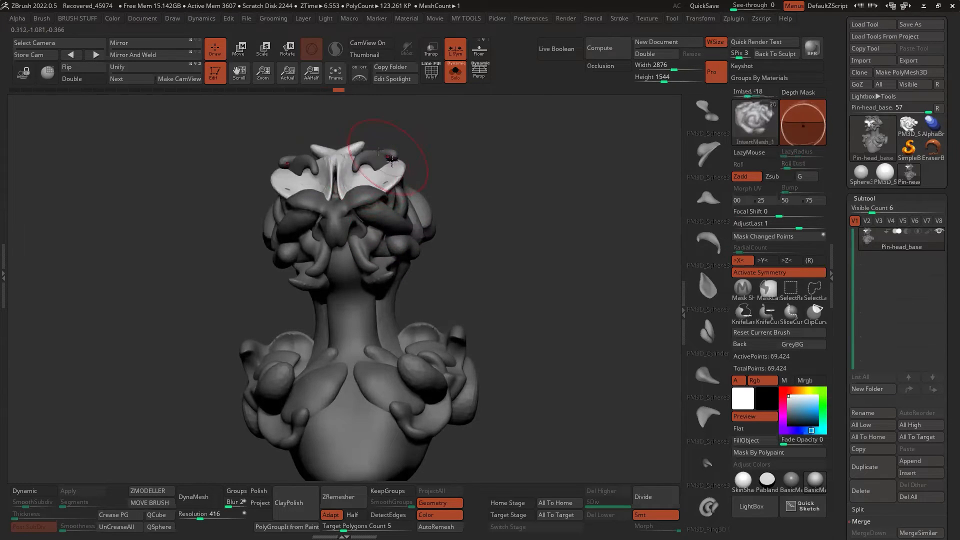
Step: Insert a mirrored piece on the back of the crown with InsertMesh_1 and reshape it along the head with Move Elastic
{"action": "right_click_drag", "start_coordinate": [415, 175], "coordinate": [384, 173]}
{"action": "key", "text": "b"}
{"action": "key", "text": "i"}
{"action": "key", "text": "m"}
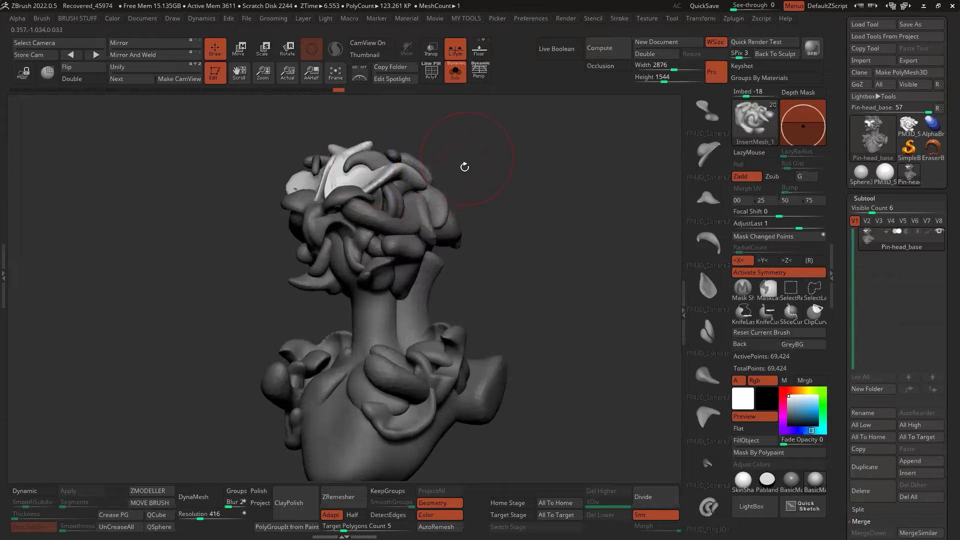
{"action": "right_click_drag", "start_coordinate": [463, 165], "coordinate": [395, 156]}
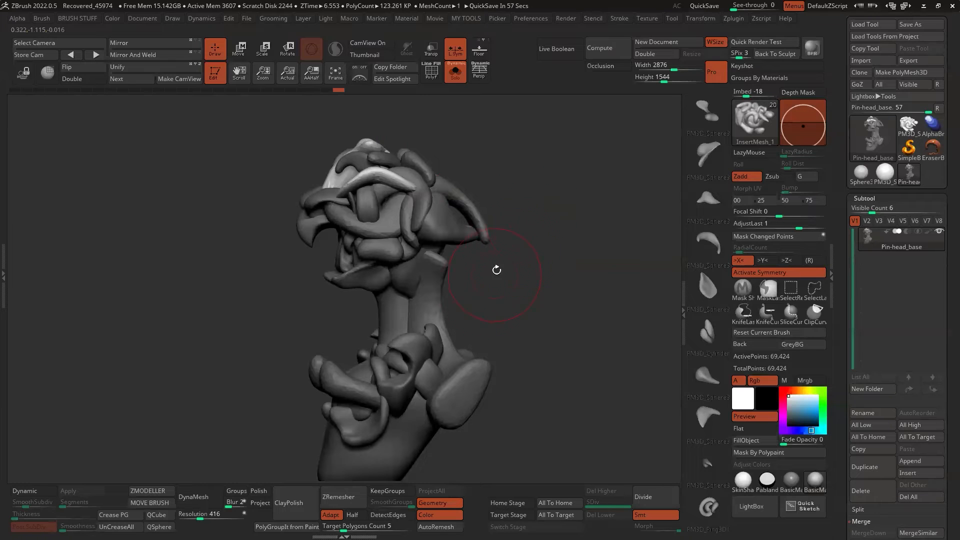
{"action": "left_click", "coordinate": [470, 201], "text": "ctrl+shift"}
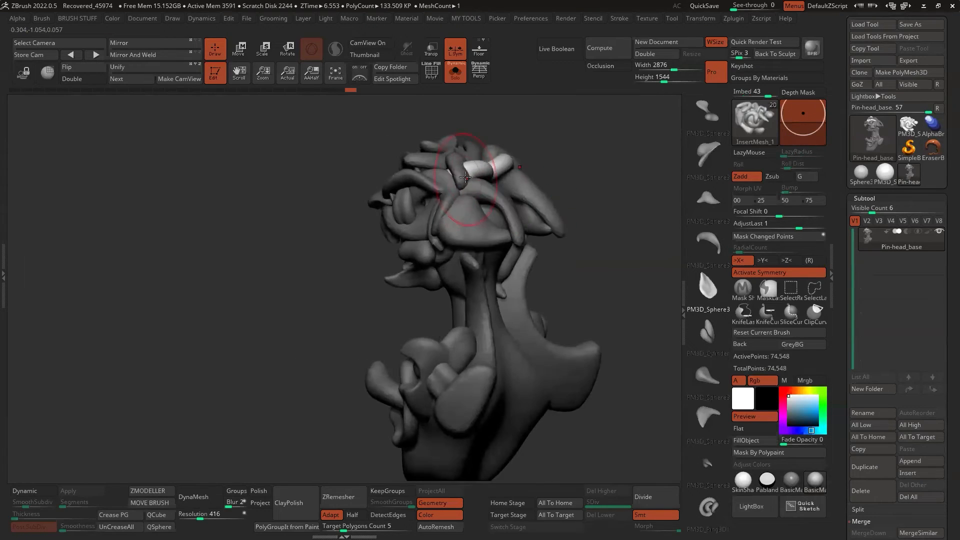
{"action": "left_click_drag", "start_coordinate": [487, 165], "coordinate": [477, 200]}
{"action": "key", "text": "1"}
{"action": "right_click_drag", "start_coordinate": [465, 199], "coordinate": [510, 184]}
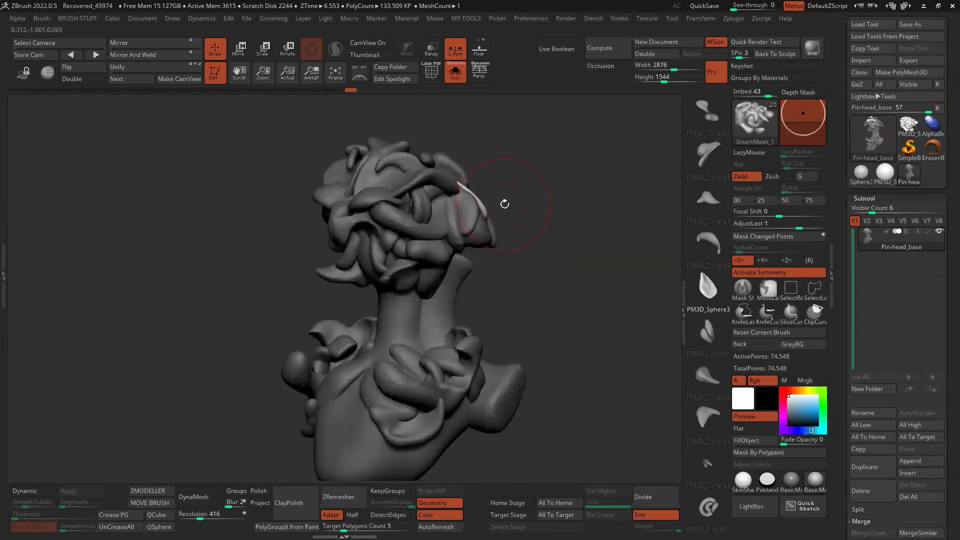
Step: Insert a small mirrored piece on the chin below the mouth, and reshape the nose area above it with Move Elastic
{"action": "right_click_drag", "start_coordinate": [487, 252], "coordinate": [422, 300]}
{"action": "left_click", "coordinate": [394, 280], "text": "ctrl+shift"}
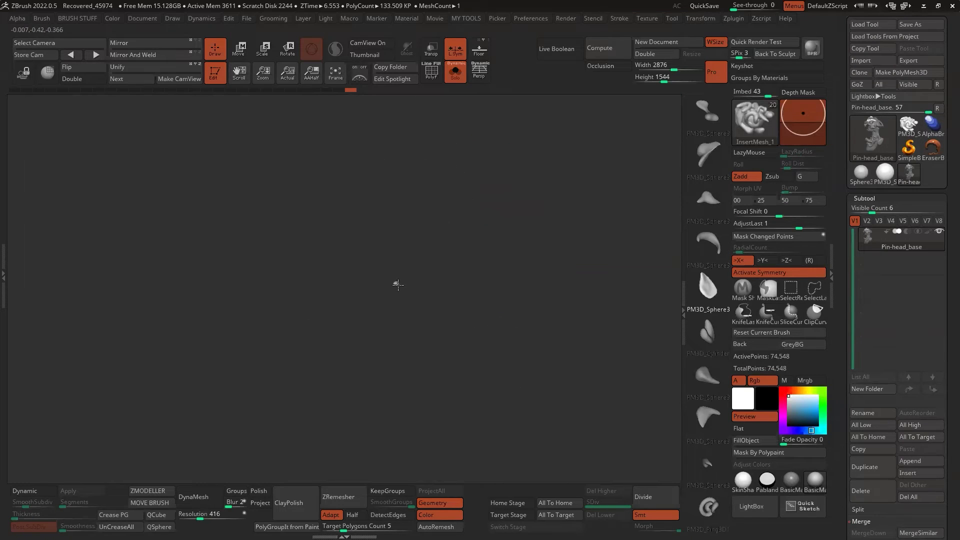
{"action": "left_click", "coordinate": [406, 298], "text": "ctrl+shift"}
{"action": "left_click_drag", "start_coordinate": [395, 285], "coordinate": [429, 250]}
{"action": "key", "text": "2"}
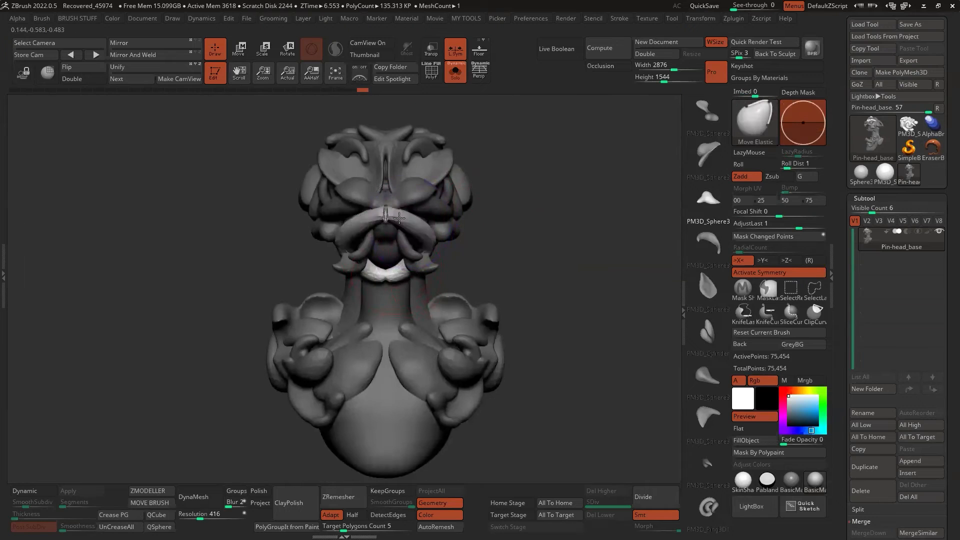
{"action": "right_click_drag", "start_coordinate": [450, 250], "coordinate": [395, 230]}
{"action": "left_click_drag", "start_coordinate": [395, 230], "coordinate": [403, 219]}
{"action": "key", "text": "1"}
{"action": "mouse_move", "coordinate": [465, 235]}
{"action": "right_mouse_down"}
{"action": "mouse_move", "coordinate": [408, 285]}
{"action": "mouse_move", "coordinate": [489, 250]}
{"action": "mouse_move", "coordinate": [543, 255]}
{"action": "mouse_move", "coordinate": [525, 229]}
{"action": "mouse_move", "coordinate": [528, 237]}
{"action": "mouse_move", "coordinate": [502, 231]}
{"action": "mouse_move", "coordinate": [514, 221]}
{"action": "mouse_move", "coordinate": [505, 223]}
{"action": "right_mouse_up"}
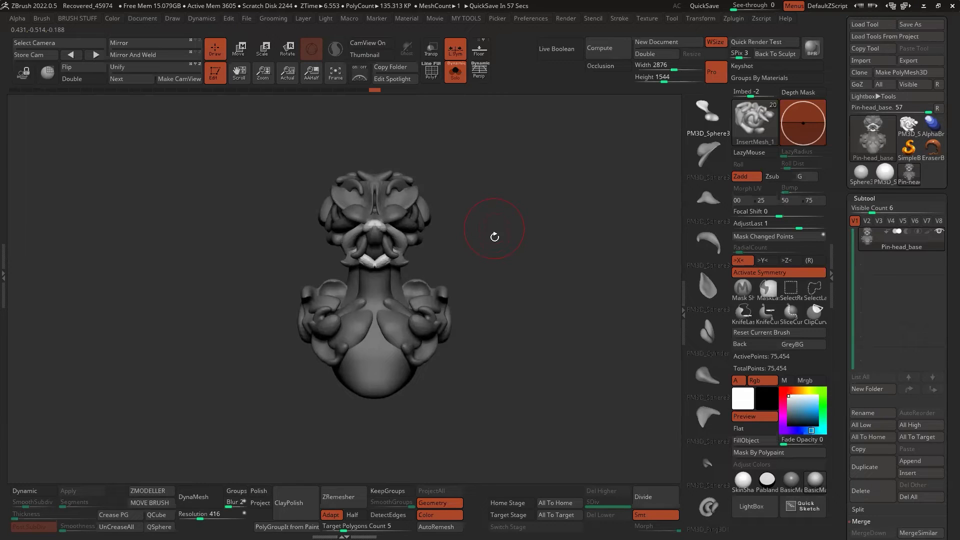
Step: Choose the InsertMesh_1 brush, try a random mirrored piece on the nose, and undo it
{"action": "mouse_move", "coordinate": [753, 118]}
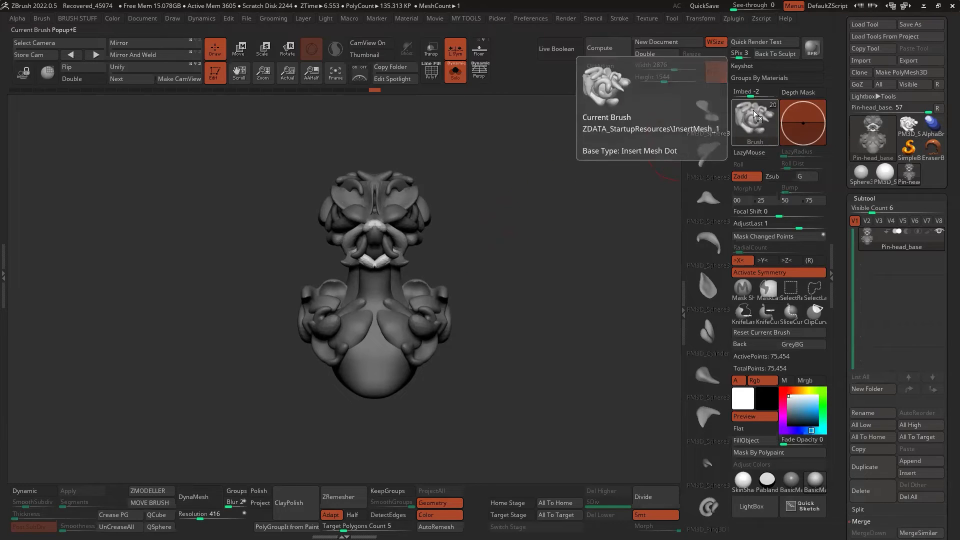
{"action": "left_click", "coordinate": [753, 115]}
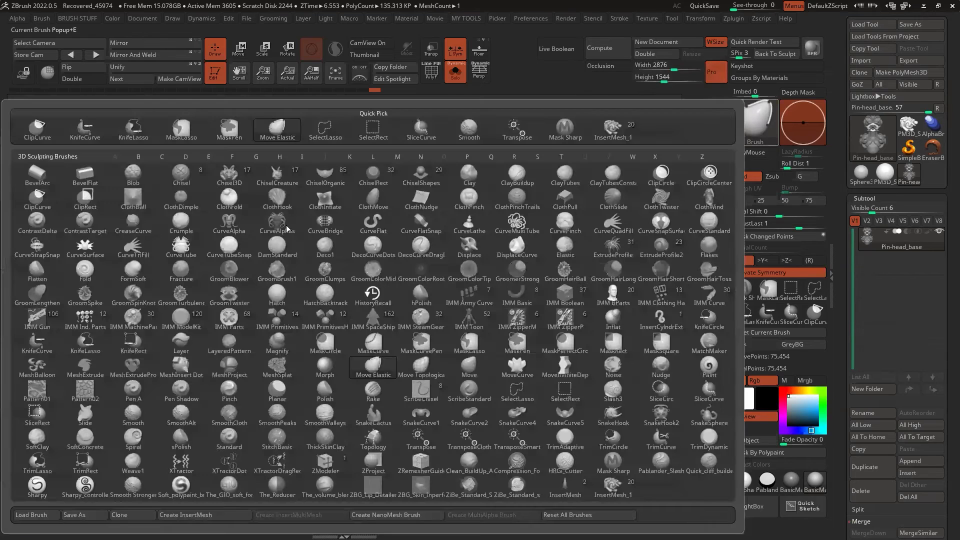
{"action": "left_click", "coordinate": [611, 487]}
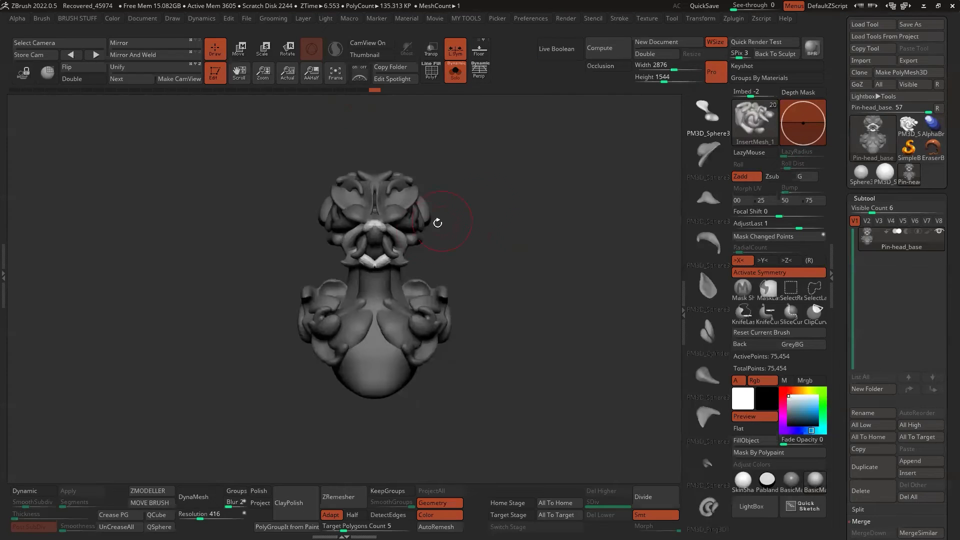
{"action": "mouse_move", "coordinate": [386, 232]}
{"action": "left_mouse_down"}
{"action": "mouse_move", "coordinate": [390, 225]}
{"action": "mouse_move", "coordinate": [378, 225]}
{"action": "mouse_move", "coordinate": [389, 226]}
{"action": "left_mouse_up"}
{"action": "key", "text": "ctrl+z"}
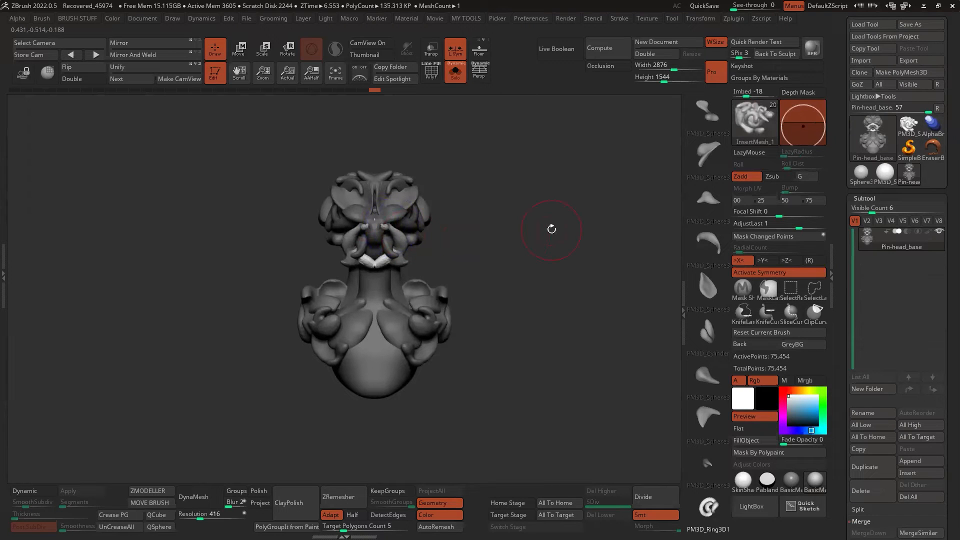
Step: Choose the Move brush for the bust and pick Smooth as the smoothing brush
{"action": "left_click_drag", "start_coordinate": [544, 224], "coordinate": [573, 226]}
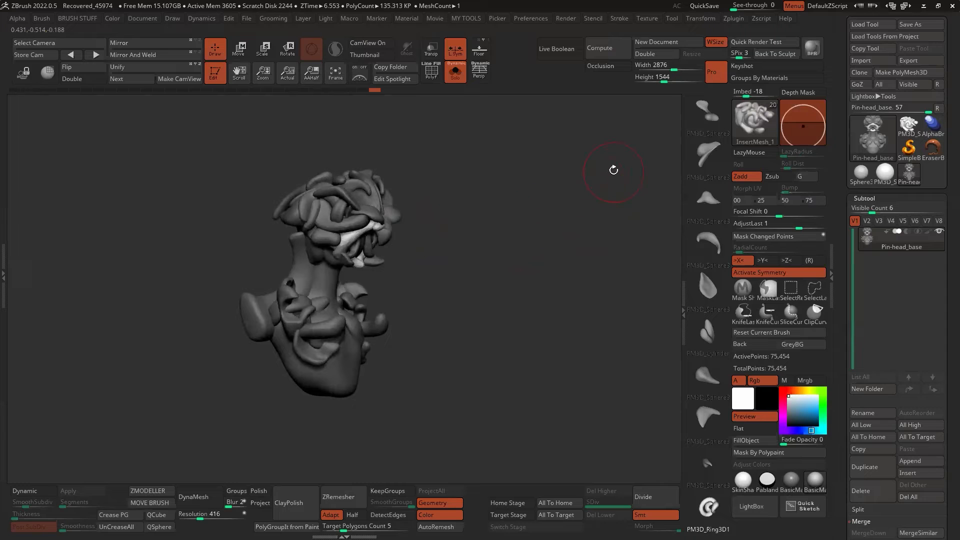
{"action": "key", "text": "b"}
{"action": "key", "text": "m"}
{"action": "key", "text": "v"}
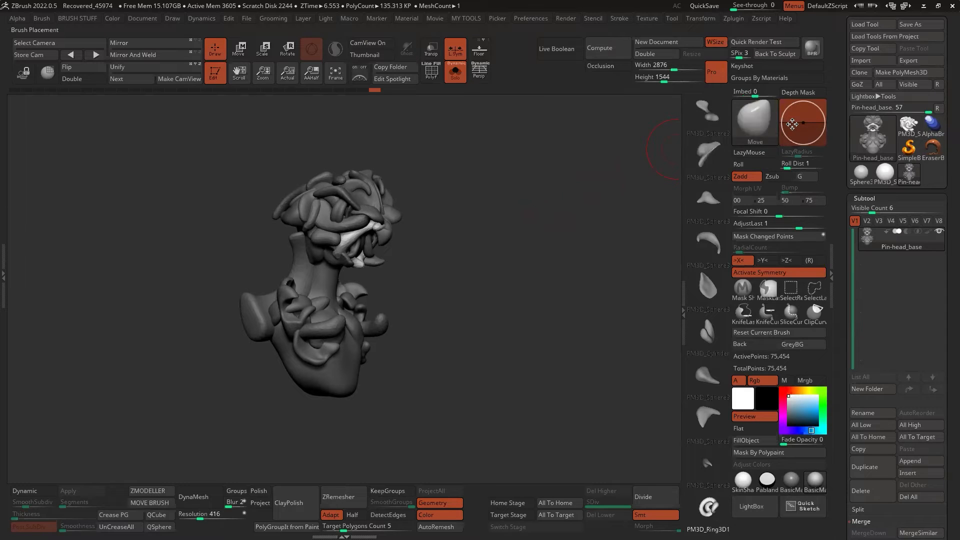
{"action": "left_click", "coordinate": [754, 121]}
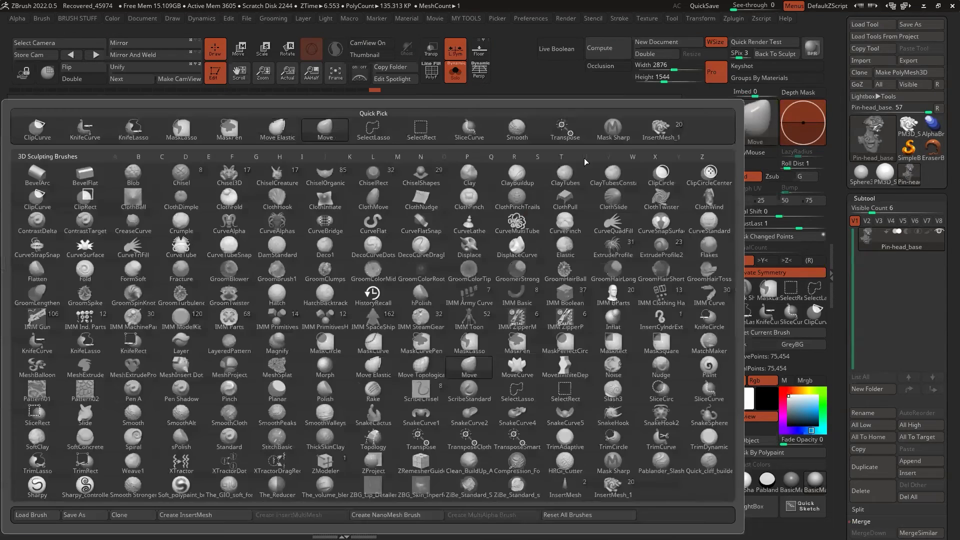
{"action": "left_click", "coordinate": [140, 413], "text": "shift"}
{"action": "left_click_drag", "start_coordinate": [508, 175], "coordinate": [471, 192]}
{"action": "mouse_move", "coordinate": [506, 219]}
{"action": "left_mouse_down", "text": "alt"}
{"action": "mouse_move", "coordinate": [522, 224]}
{"action": "mouse_move", "coordinate": [516, 216]}
{"action": "left_mouse_up", "text": "alt"}
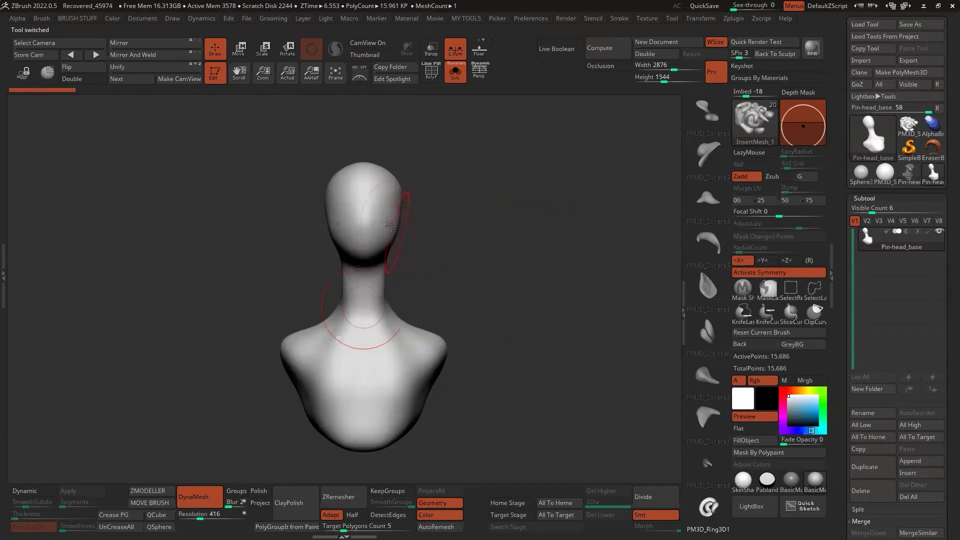
Step: Insert several mirrored InsertMesh_1 pieces across the sides and forehead of the fresh base bust's head
{"action": "left_click_drag", "start_coordinate": [382, 213], "coordinate": [416, 226]}
{"action": "left_click", "coordinate": [708, 198]}
{"action": "right_click_drag", "start_coordinate": [416, 226], "coordinate": [429, 222]}
{"action": "left_click_drag", "start_coordinate": [429, 222], "coordinate": [440, 239]}
{"action": "right_click_drag", "start_coordinate": [440, 239], "coordinate": [426, 221]}
{"action": "left_click_drag", "start_coordinate": [426, 221], "coordinate": [445, 224]}
{"action": "right_click_drag", "start_coordinate": [445, 224], "coordinate": [424, 246]}
Step: Insert mirrored pieces over the mouth area and crown, starting with the curved crescent mesh
{"action": "left_click", "coordinate": [708, 244]}
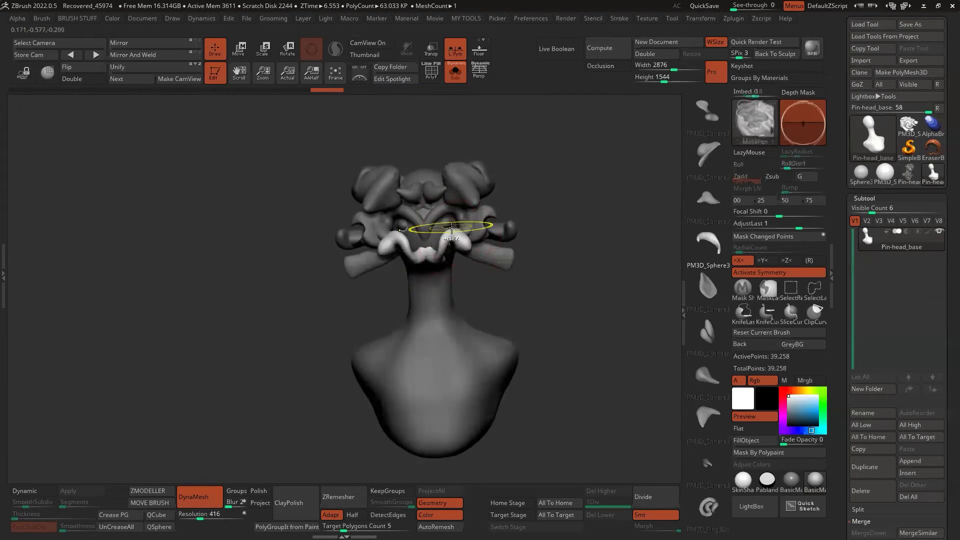
{"action": "left_click_drag", "start_coordinate": [424, 225], "coordinate": [453, 271]}
{"action": "left_click_drag", "start_coordinate": [435, 202], "coordinate": [446, 220]}
{"action": "right_click_drag", "start_coordinate": [446, 220], "coordinate": [429, 300]}
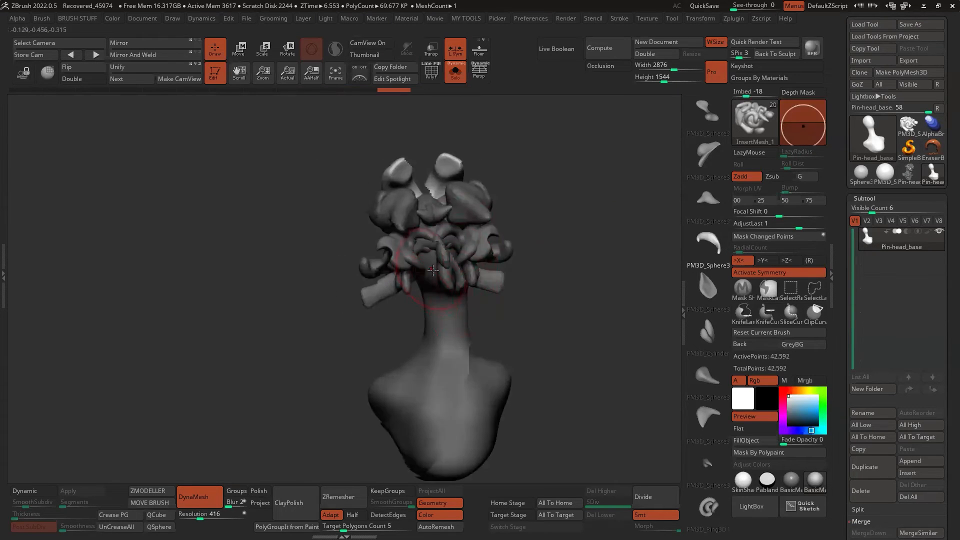
Step: Insert overlapping mirrored InsertMesh_1 pieces across the chest and shoulders of the bust
{"action": "left_click_drag", "start_coordinate": [403, 345], "coordinate": [364, 385]}
{"action": "right_click_drag", "start_coordinate": [364, 385], "coordinate": [450, 400]}
{"action": "left_click_drag", "start_coordinate": [457, 415], "coordinate": [501, 405]}
{"action": "right_click_drag", "start_coordinate": [501, 405], "coordinate": [550, 400]}
{"action": "left_click_drag", "start_coordinate": [520, 366], "coordinate": [559, 390]}
Step: Scale the mirrored outer shoulder piece with the gizmo into a broad plate and clear the mask
{"action": "key", "text": "e"}
{"action": "left_click_drag", "start_coordinate": [564, 325], "coordinate": [603, 308]}
{"action": "right_click_drag", "start_coordinate": [615, 400], "coordinate": [580, 400]}
{"action": "left_click_drag", "start_coordinate": [559, 350], "coordinate": [572, 352]}
{"action": "key", "text": "q"}
{"action": "right_click_drag", "start_coordinate": [607, 245], "coordinate": [473, 228], "text": "alt"}
{"action": "left_click_drag", "start_coordinate": [504, 203], "coordinate": [513, 260], "text": "ctrl"}
{"action": "right_click_drag", "start_coordinate": [506, 234], "coordinate": [526, 236], "text": "alt"}
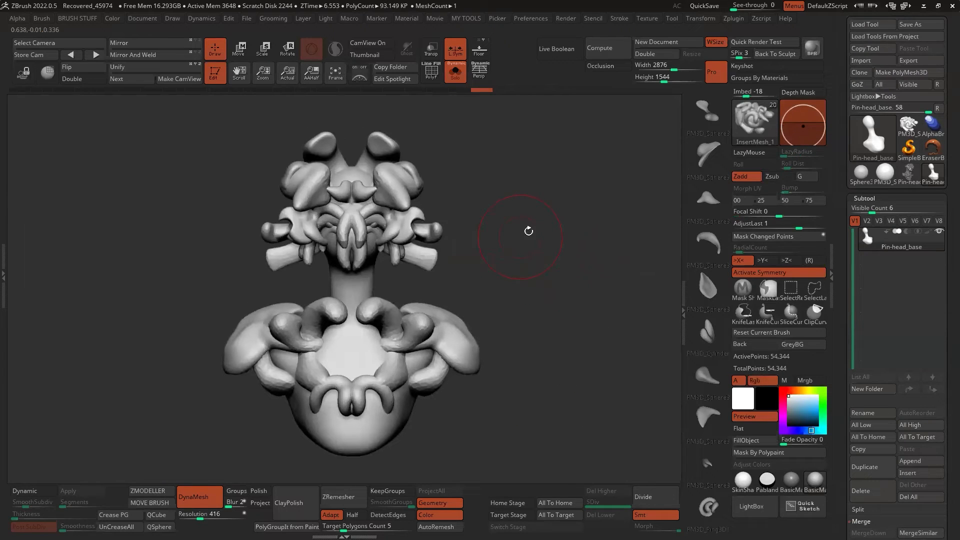
Step: Switch between the two Pin-head_base variants and compare their overall shapes
{"action": "left_click", "coordinate": [909, 173]}
{"action": "left_click", "coordinate": [933, 173]}
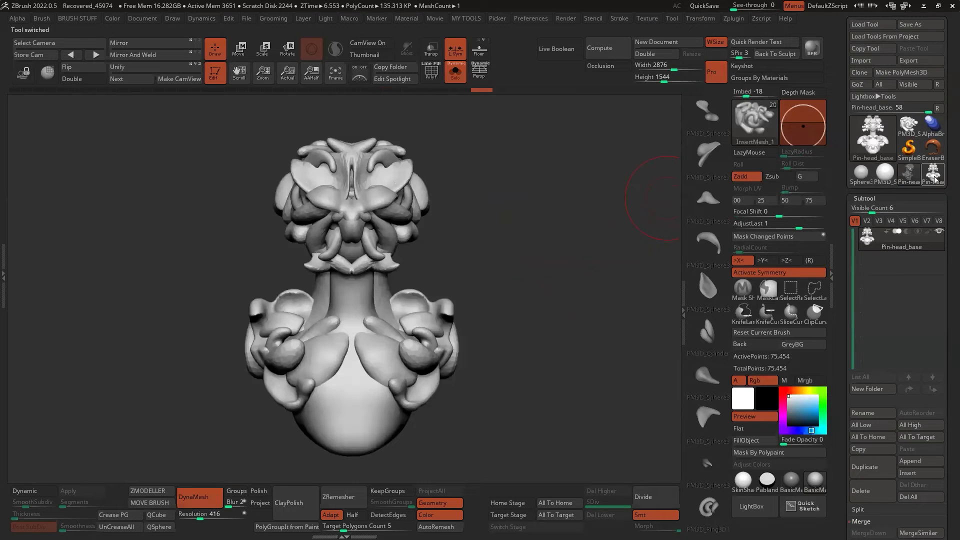
{"action": "left_click", "coordinate": [933, 177]}
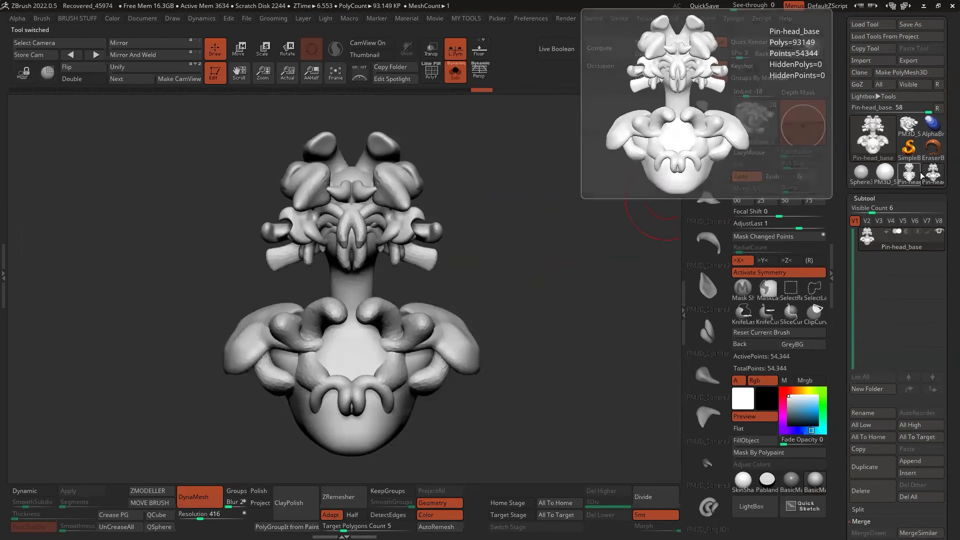
{"action": "left_click", "coordinate": [917, 176]}
{"action": "left_click", "coordinate": [933, 176]}
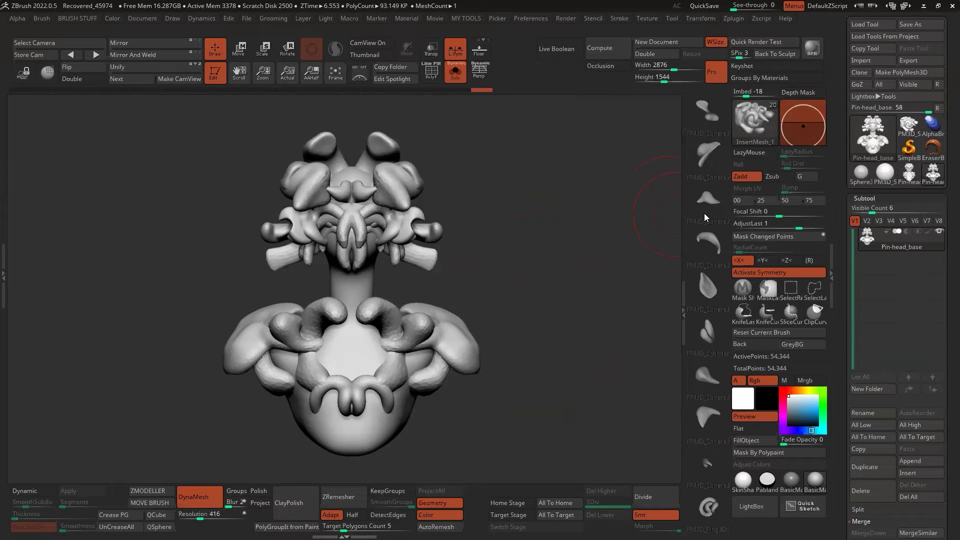
{"action": "left_click", "coordinate": [908, 175]}
{"action": "left_click_drag", "start_coordinate": [511, 209], "coordinate": [478, 225]}
{"action": "left_click", "coordinate": [933, 173]}
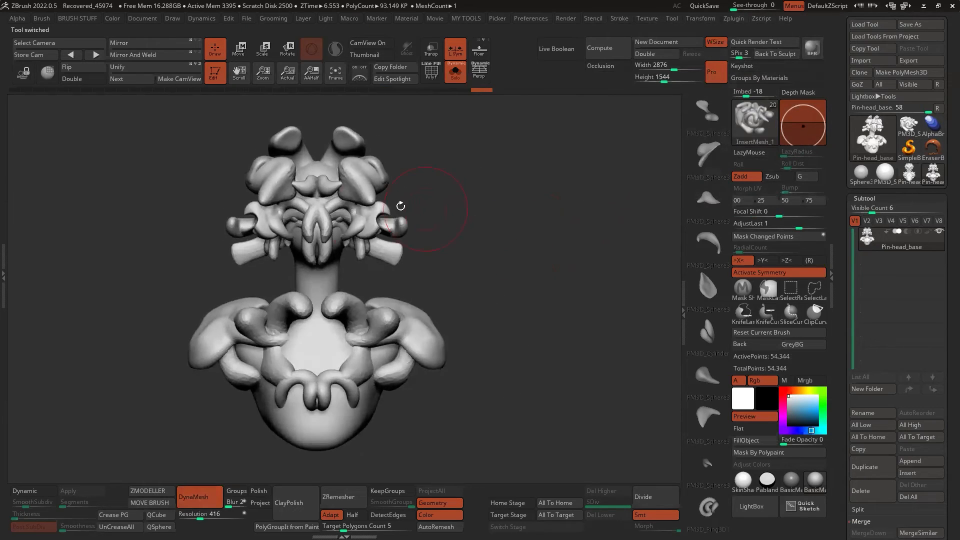
Step: Insert a small mirrored InsertMesh_1 piece on the back of the head, undoing further attempts, and clear the mask
{"action": "mouse_move", "coordinate": [401, 206]}
{"action": "left_mouse_down"}
{"action": "mouse_move", "coordinate": [478, 209]}
{"action": "mouse_move", "coordinate": [452, 211]}
{"action": "mouse_move", "coordinate": [454, 237]}
{"action": "left_mouse_up"}
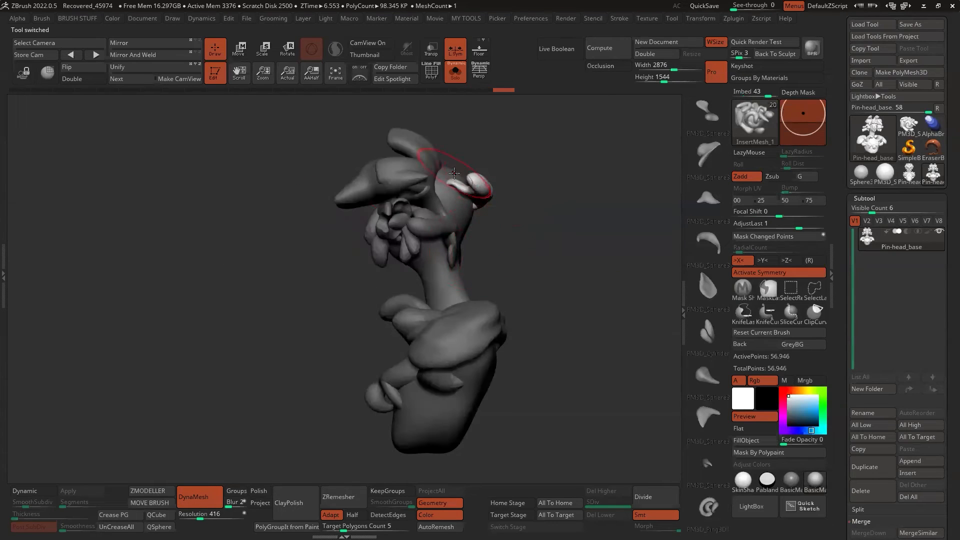
{"action": "mouse_move", "coordinate": [515, 235]}
{"action": "left_mouse_down"}
{"action": "mouse_move", "coordinate": [507, 241]}
{"action": "mouse_move", "coordinate": [598, 256]}
{"action": "mouse_move", "coordinate": [564, 240]}
{"action": "mouse_move", "coordinate": [475, 228]}
{"action": "left_mouse_up"}
{"action": "key", "text": "ctrl+z"}
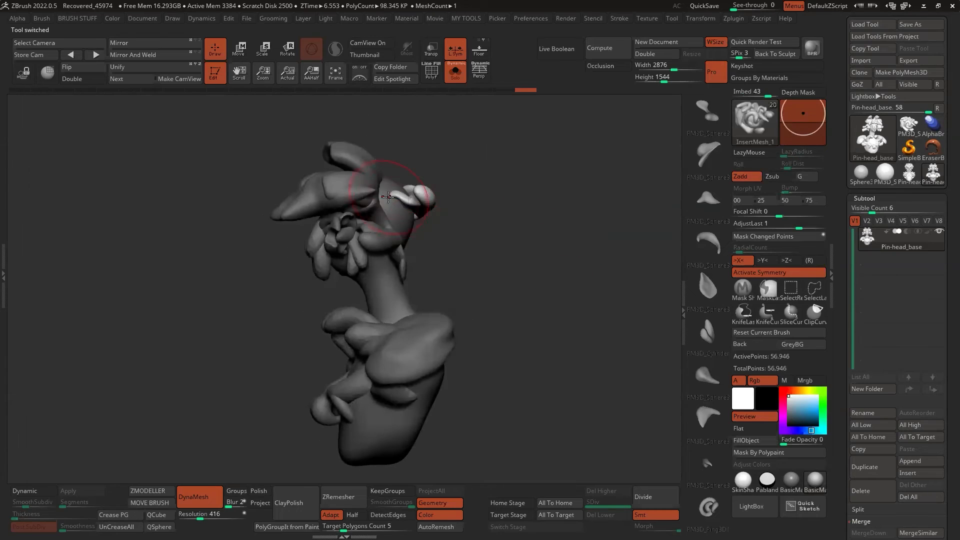
{"action": "left_click_drag", "start_coordinate": [389, 179], "coordinate": [402, 219]}
{"action": "key", "text": "ctrl+z"}
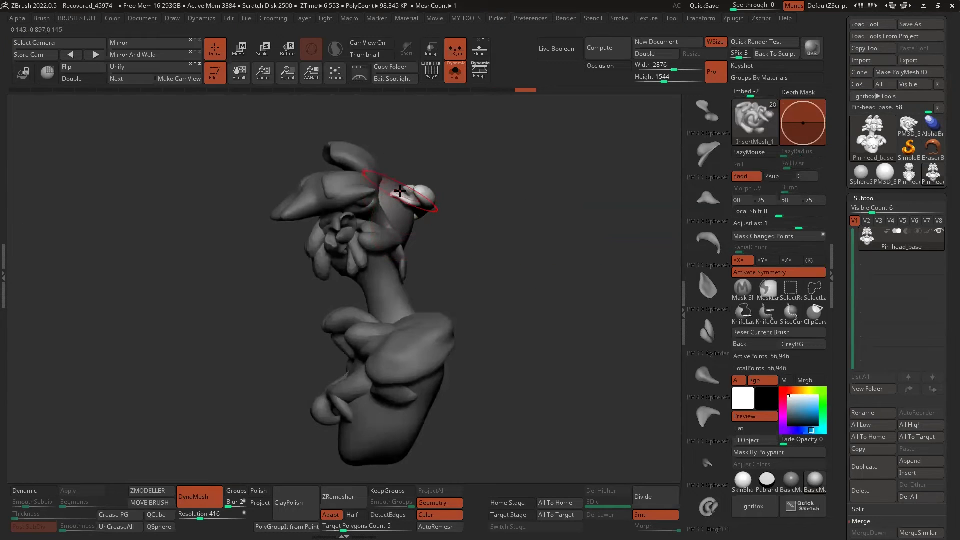
{"action": "left_click_drag", "start_coordinate": [390, 184], "coordinate": [390, 218]}
{"action": "mouse_move", "coordinate": [485, 251]}
{"action": "left_mouse_down"}
{"action": "mouse_move", "coordinate": [534, 261]}
{"action": "mouse_move", "coordinate": [547, 257]}
{"action": "mouse_move", "coordinate": [539, 237]}
{"action": "left_mouse_up"}
{"action": "key", "text": "ctrl+z"}
{"action": "left_click_drag", "start_coordinate": [539, 232], "coordinate": [542, 251], "text": "ctrl"}
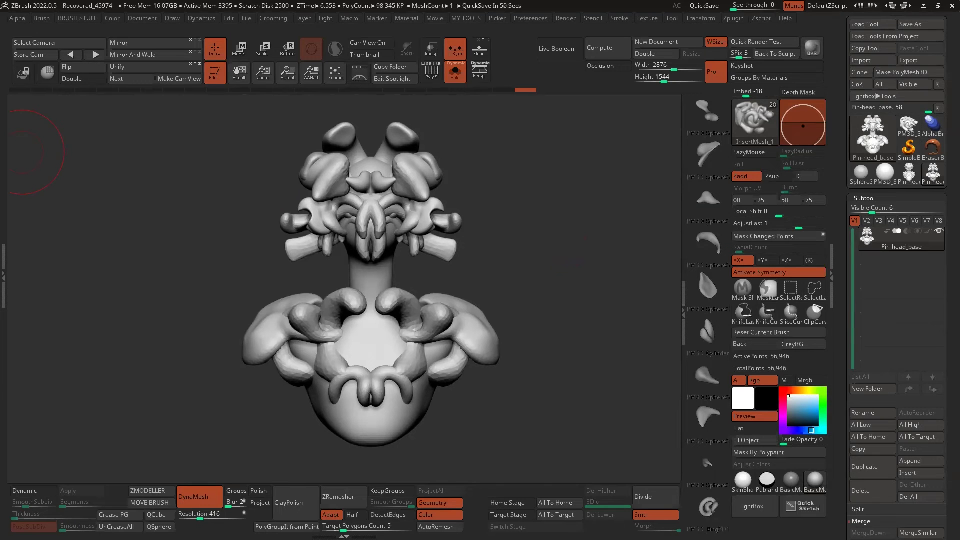
Step: Switch to the reference board and examine the STEP 2 - Exploring Shapes image
{"action": "key", "text": "alt+Tab"}
{"action": "key", "text": "ctrl+f"}
{"action": "scroll", "coordinate": [366, 176], "scroll_direction": "up", "scroll_amount": 6}
{"action": "middle_click_drag", "start_coordinate": [366, 176], "coordinate": [473, 226]}
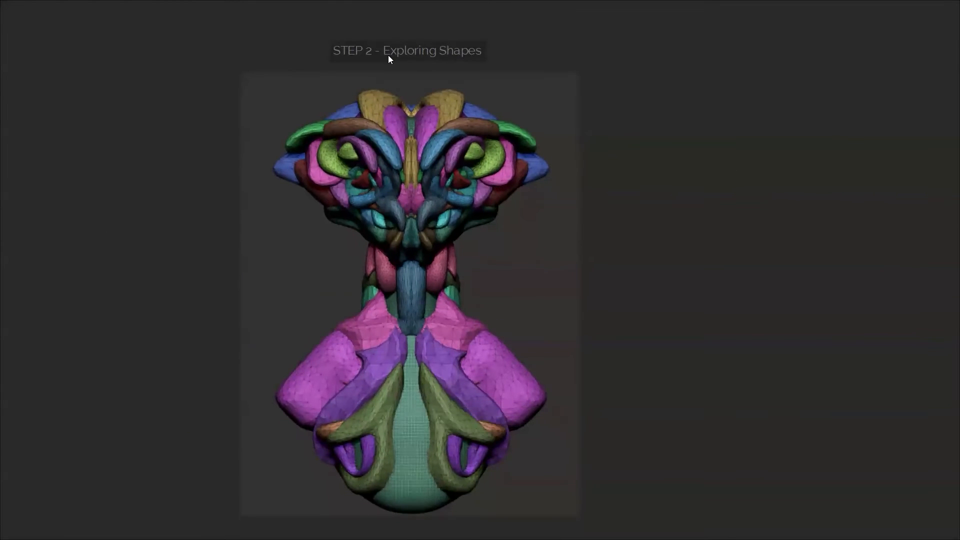
{"action": "middle_click_drag", "start_coordinate": [616, 202], "coordinate": [620, 197]}
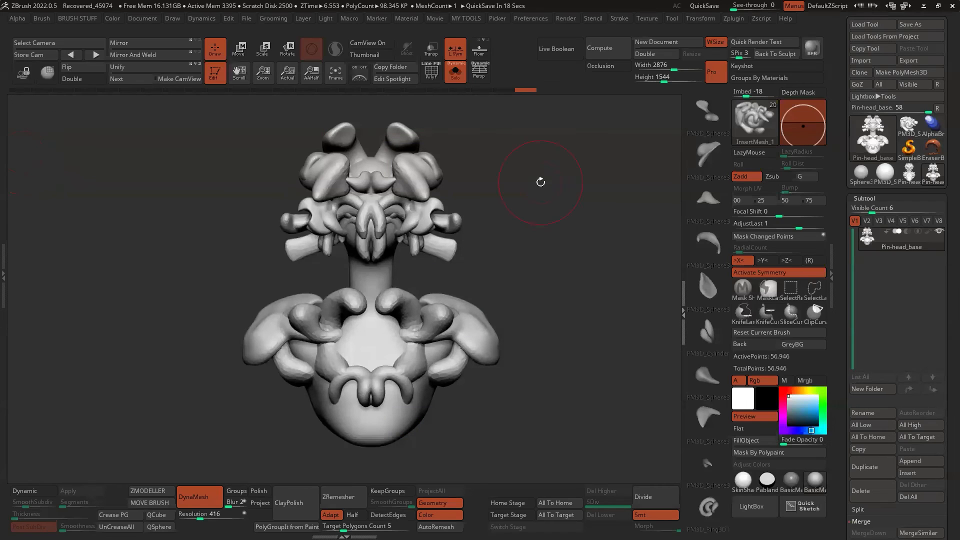
{"action": "key", "text": "shift+f"}
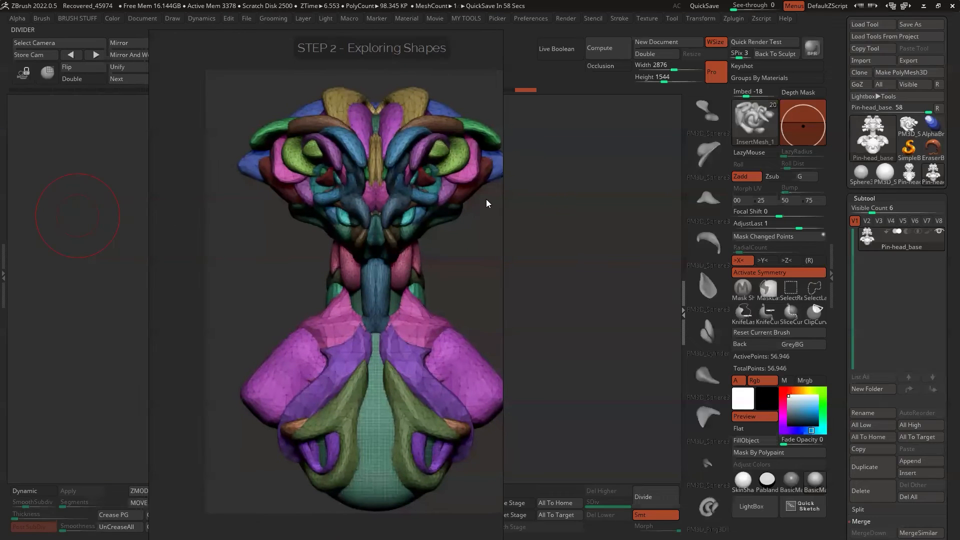
{"action": "key", "text": "ctrl+f"}
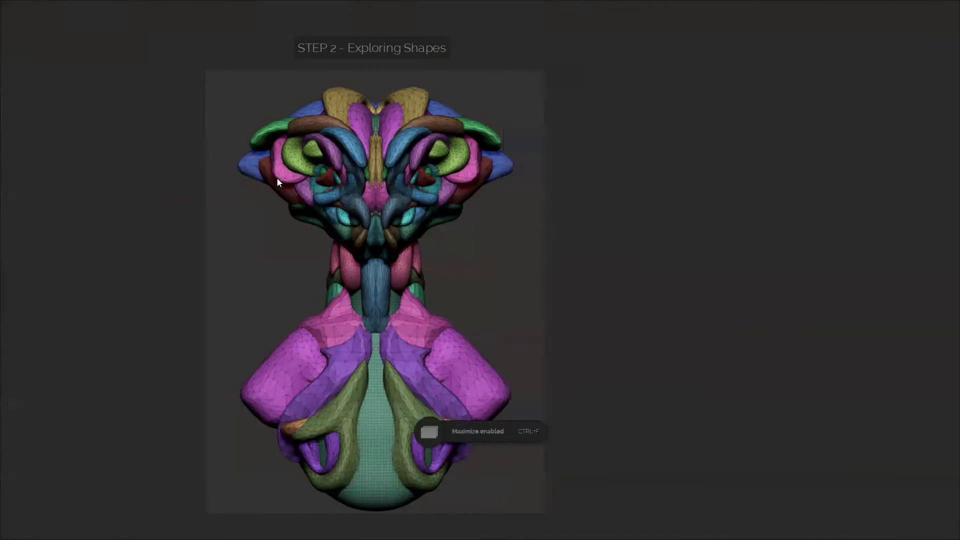
Step: Examine the STEP 3 - Problem Solving image and the front-view Before and After silhouettes on the board
{"action": "scroll", "coordinate": [350, 210], "scroll_direction": "down", "scroll_amount": 5}
{"action": "scroll", "coordinate": [419, 239], "scroll_direction": "up", "scroll_amount": 3}
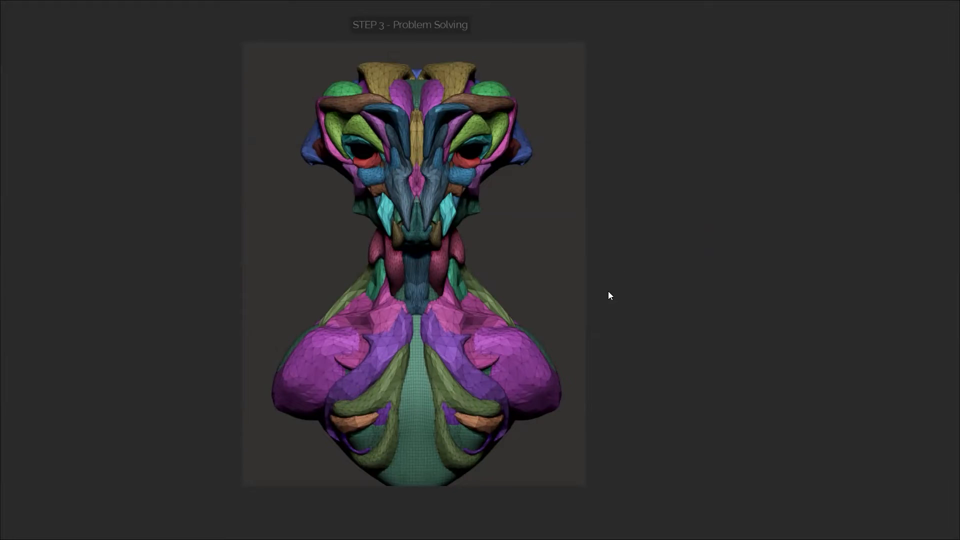
{"action": "scroll", "coordinate": [608, 295], "scroll_direction": "down", "scroll_amount": 8}
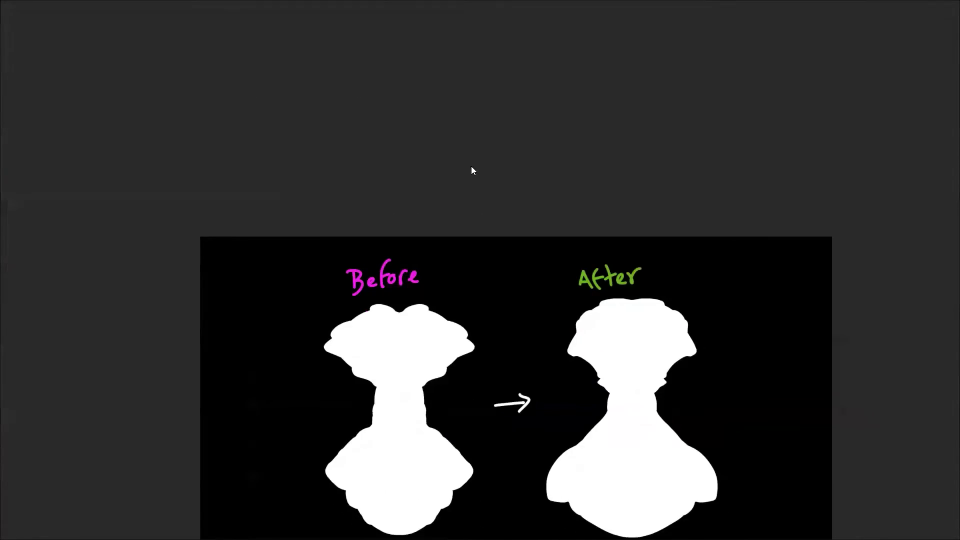
{"action": "middle_click_drag", "start_coordinate": [510, 302], "coordinate": [475, 175]}
{"action": "middle_click_drag", "start_coordinate": [481, 245], "coordinate": [463, 210]}
{"action": "scroll", "coordinate": [472, 206], "scroll_direction": "up", "scroll_amount": 2}
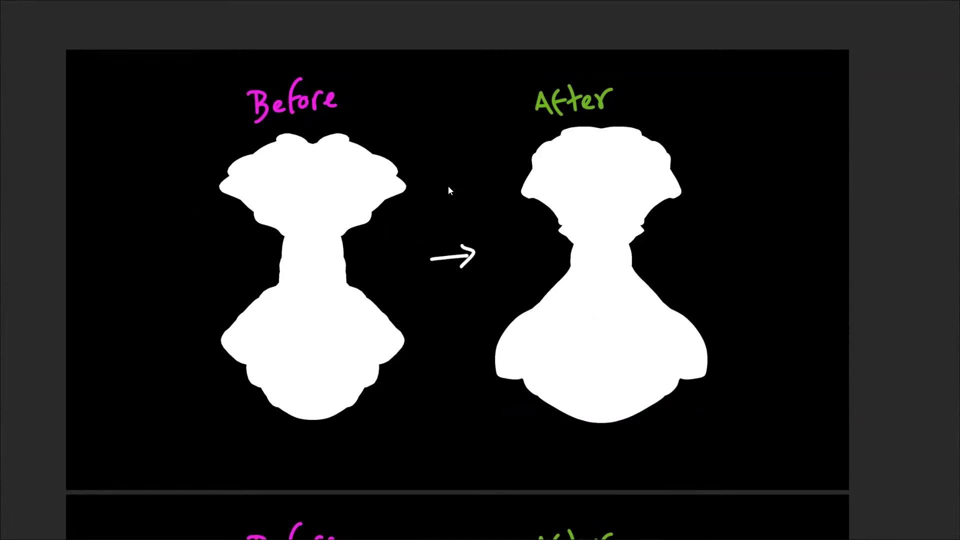
Step: Abort the ZBrush project auto-save and arrange the Before silhouette reference beside the 01_Kit-Bash_Concept model
{"action": "right_click_drag", "start_coordinate": [558, 175], "coordinate": [1, 214]}
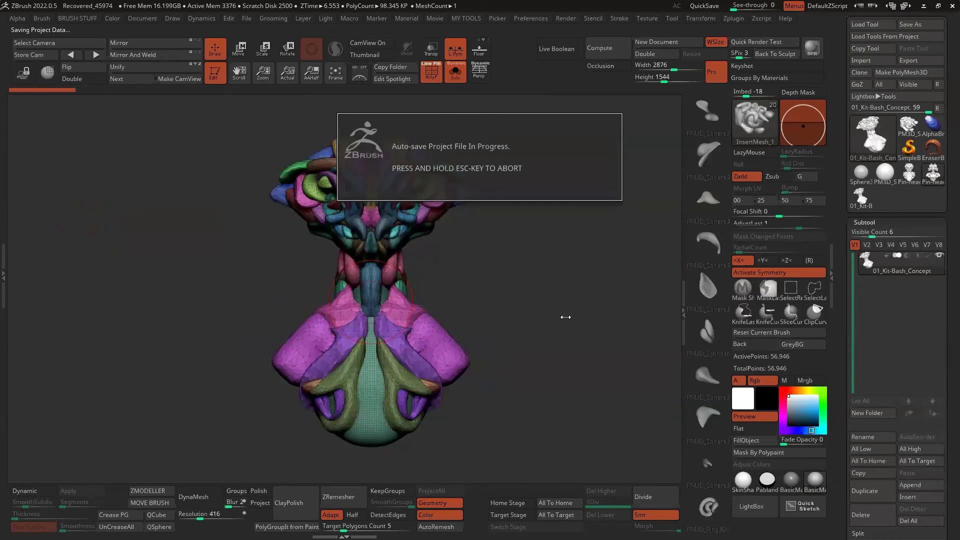
{"action": "key", "text": "Escape"}
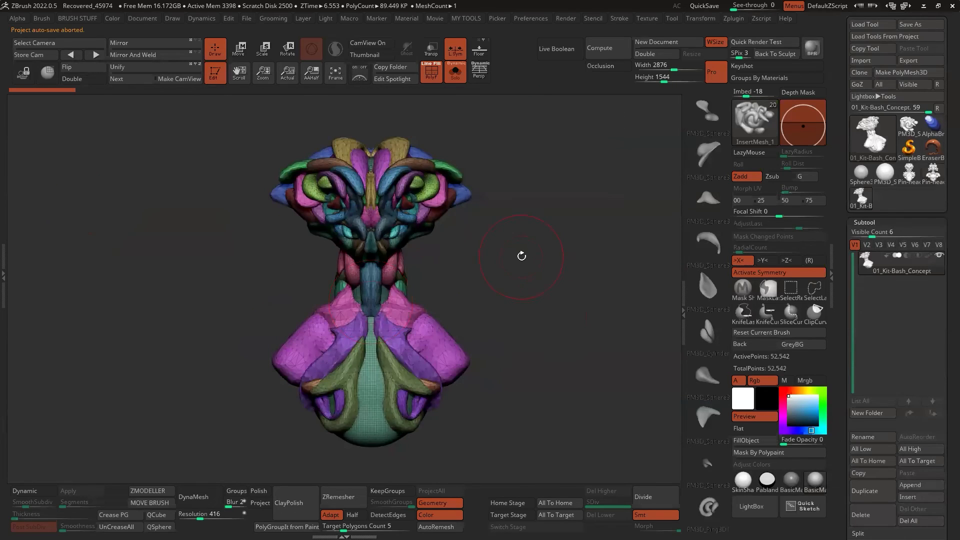
{"action": "mouse_move", "coordinate": [534, 262]}
{"action": "left_mouse_down", "text": "alt"}
{"action": "mouse_move", "coordinate": [549, 242]}
{"action": "mouse_move", "coordinate": [543, 263]}
{"action": "left_mouse_up", "text": "alt"}
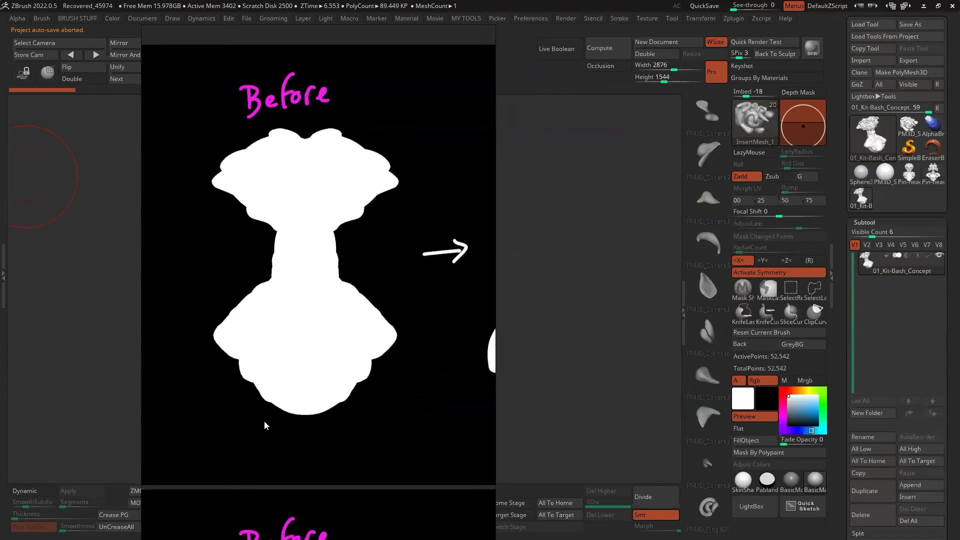
{"action": "right_click_drag", "start_coordinate": [281, 365], "coordinate": [98, 351]}
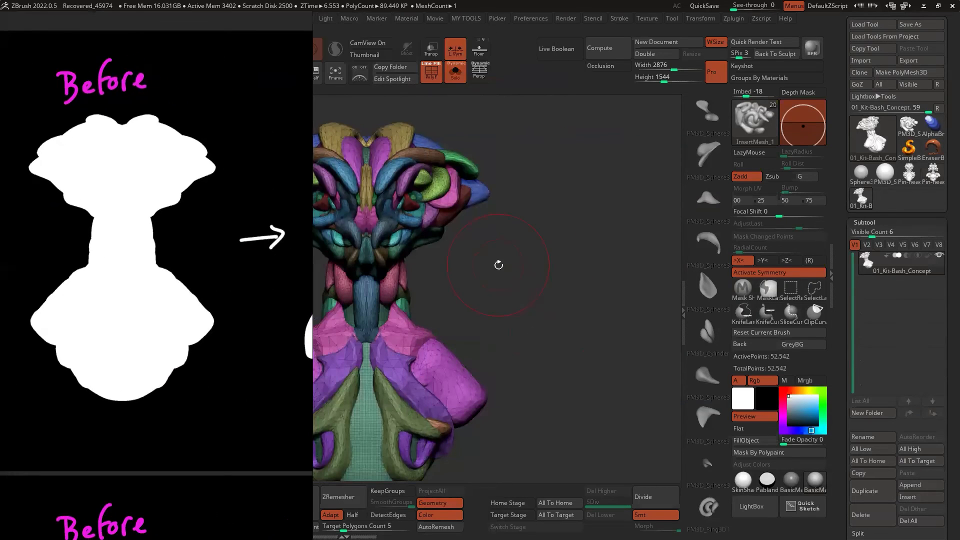
{"action": "left_click_drag", "start_coordinate": [497, 264], "coordinate": [628, 258], "text": "alt"}
{"action": "middle_click_drag", "start_coordinate": [185, 241], "coordinate": [205, 276]}
{"action": "right_click_drag", "start_coordinate": [205, 275], "coordinate": [228, 281]}
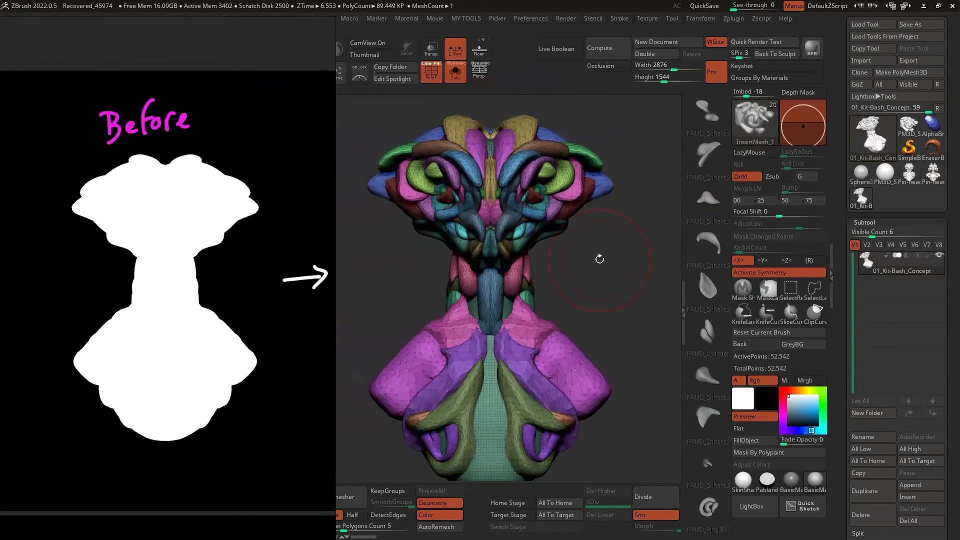
Step: Compare the Pin-head_base variants and the two Kit-Bash concept models with the Before and After silhouettes
{"action": "left_click", "coordinate": [934, 173]}
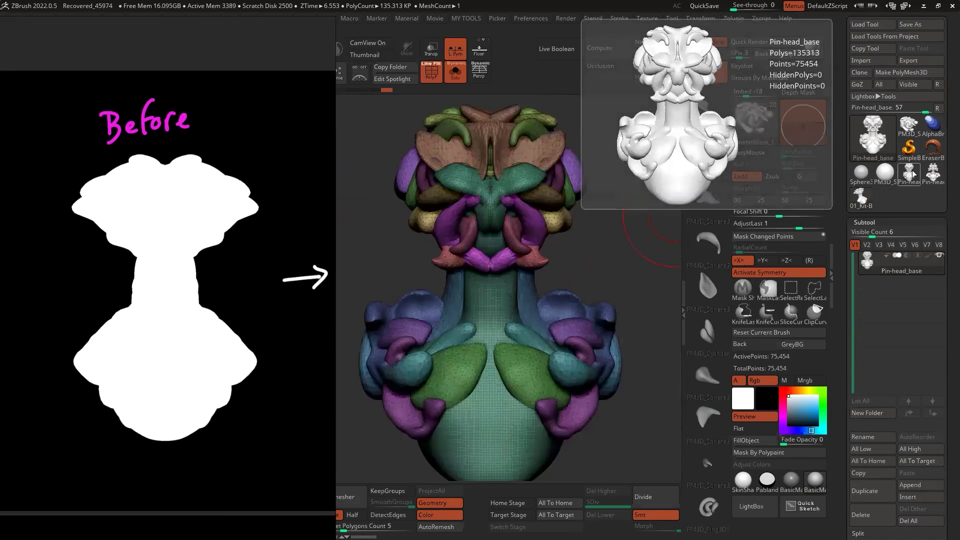
{"action": "left_click", "coordinate": [860, 196]}
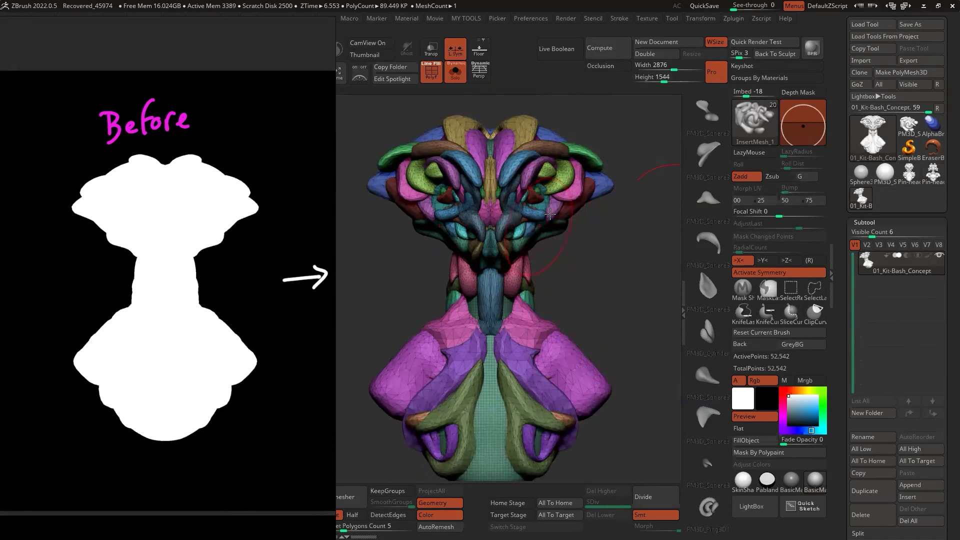
{"action": "mouse_move", "coordinate": [932, 125]}
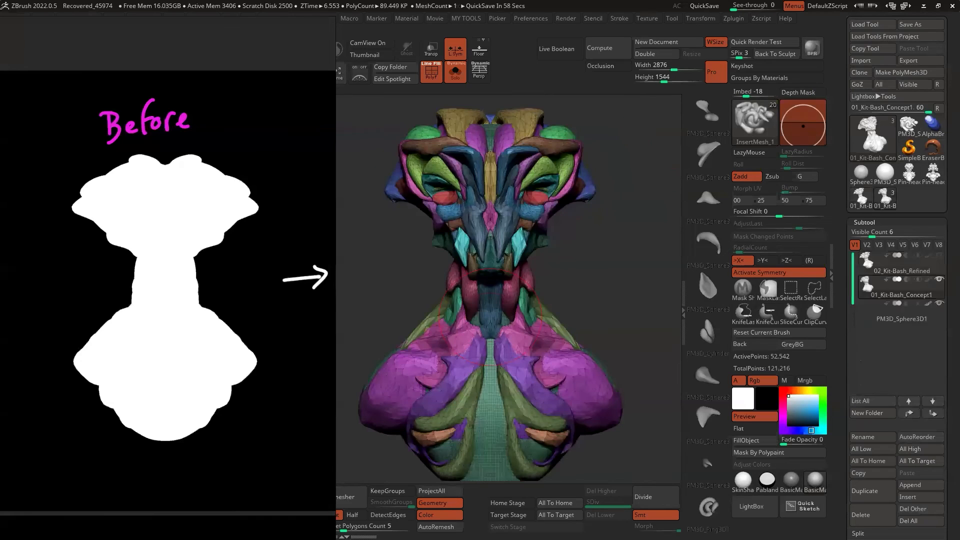
{"action": "left_click_drag", "start_coordinate": [279, 250], "coordinate": [27, 241]}
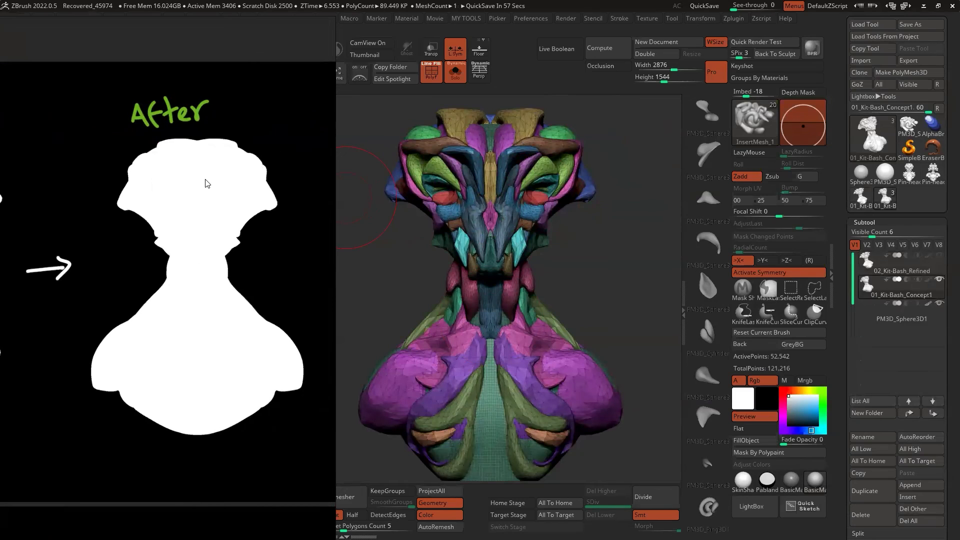
{"action": "left_click_drag", "start_coordinate": [204, 179], "coordinate": [198, 182]}
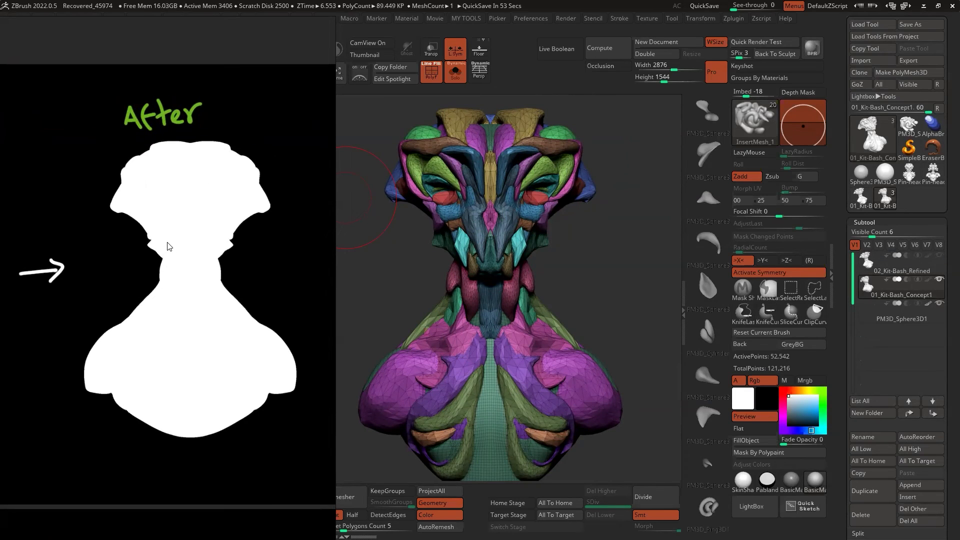
{"action": "right_click_drag", "start_coordinate": [215, 236], "coordinate": [359, 242]}
Step: Maximize the reference board and examine the Before and After silhouettes in front and side view
{"action": "key", "text": "ctrl+f"}
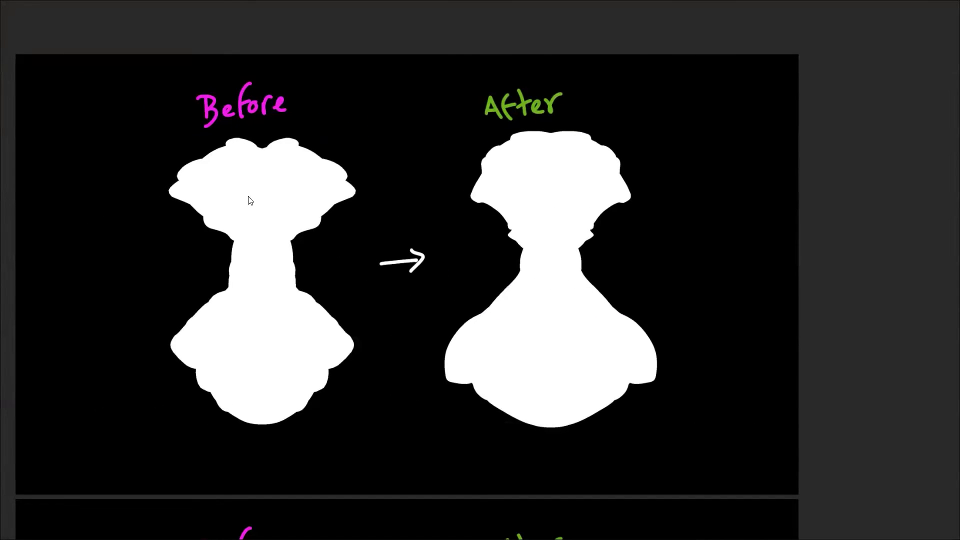
{"action": "scroll", "coordinate": [427, 244], "scroll_direction": "down", "scroll_amount": 5}
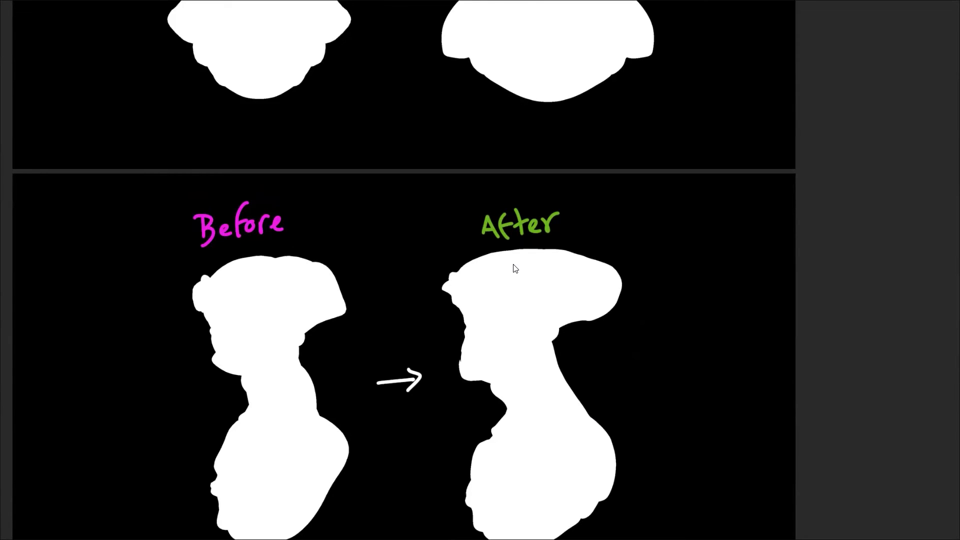
{"action": "scroll", "coordinate": [515, 268], "scroll_direction": "up", "scroll_amount": 5}
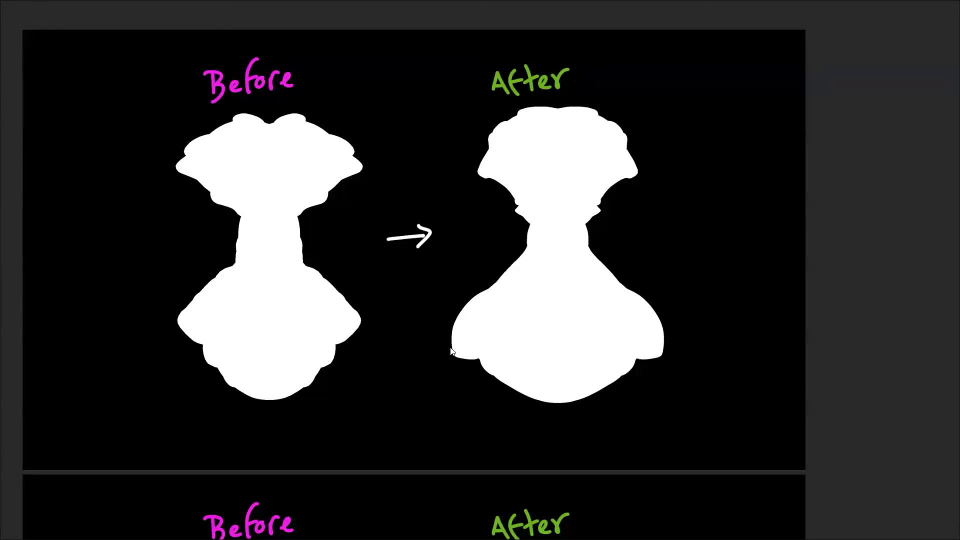
{"action": "scroll", "coordinate": [455, 229], "scroll_direction": "down", "scroll_amount": 2}
{"action": "scroll", "coordinate": [455, 228], "scroll_direction": "down", "scroll_amount": 5}
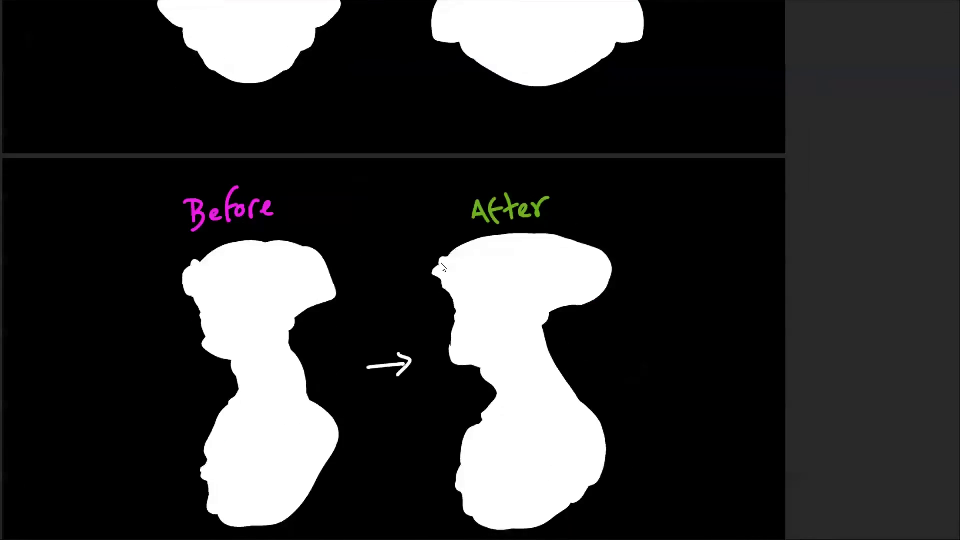